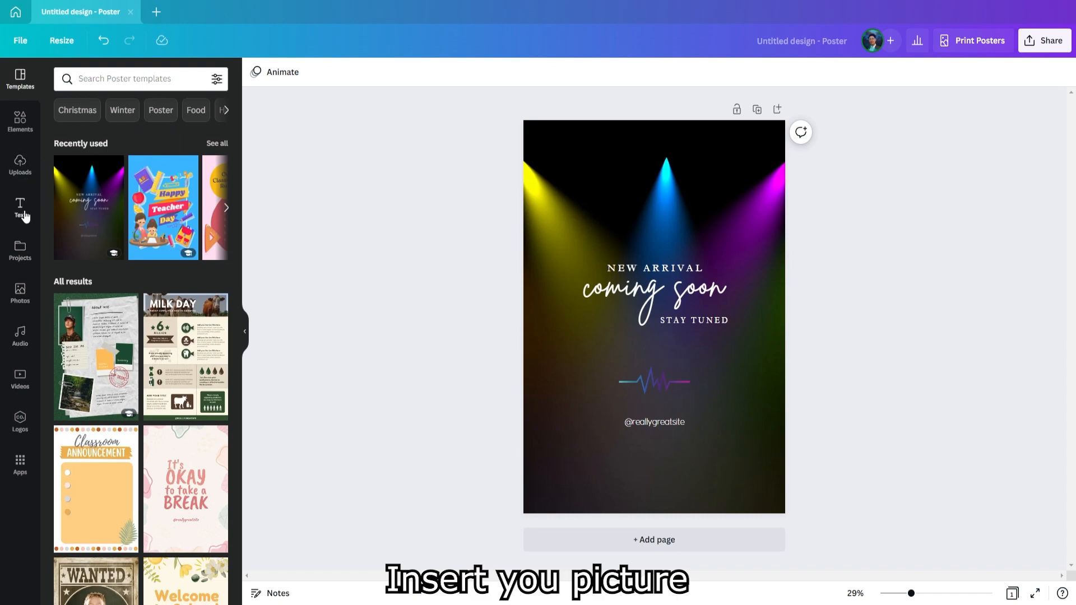
Add the uploaded portrait photo of the man to the poster and remove its background.
left_click(21, 169)
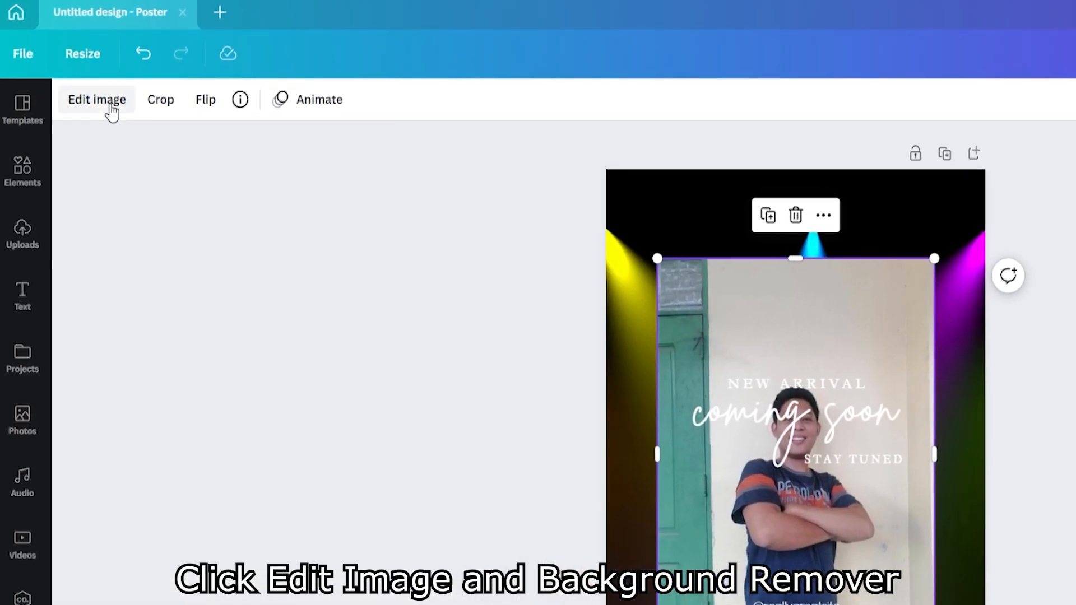
left_click(112, 106)
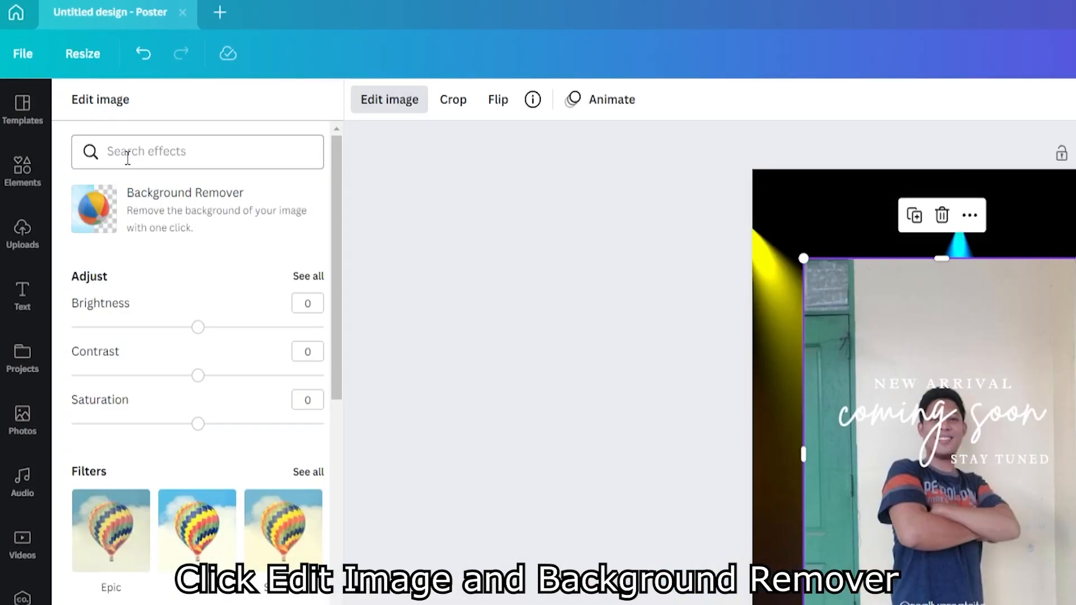
left_click(108, 213)
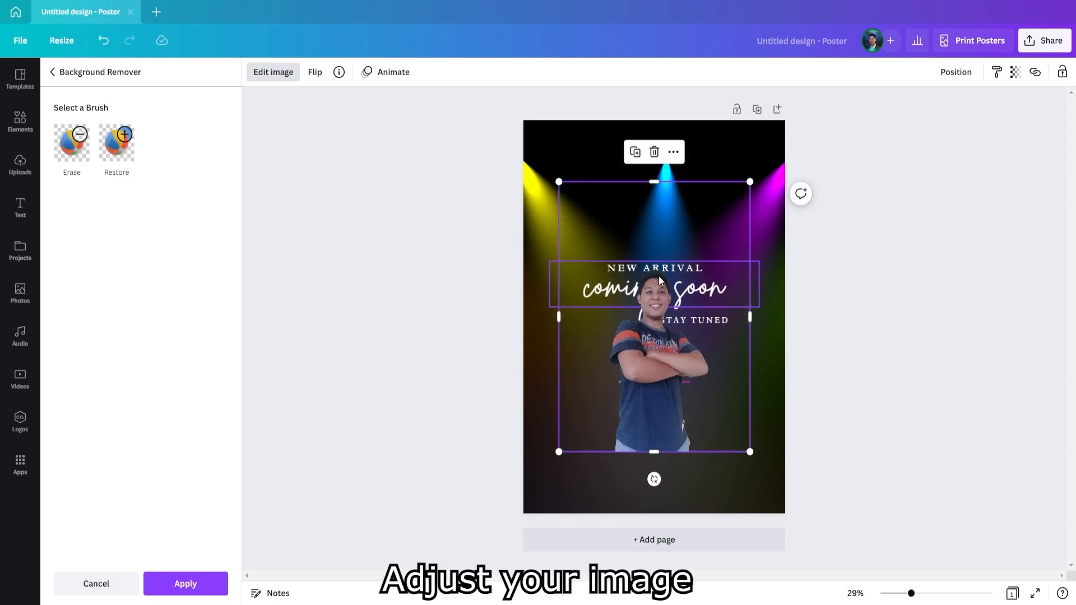
Enlarge the cut-out photo of the man and centre it beneath the coloured spotlights.
left_click_drag(648, 297, 640, 237)
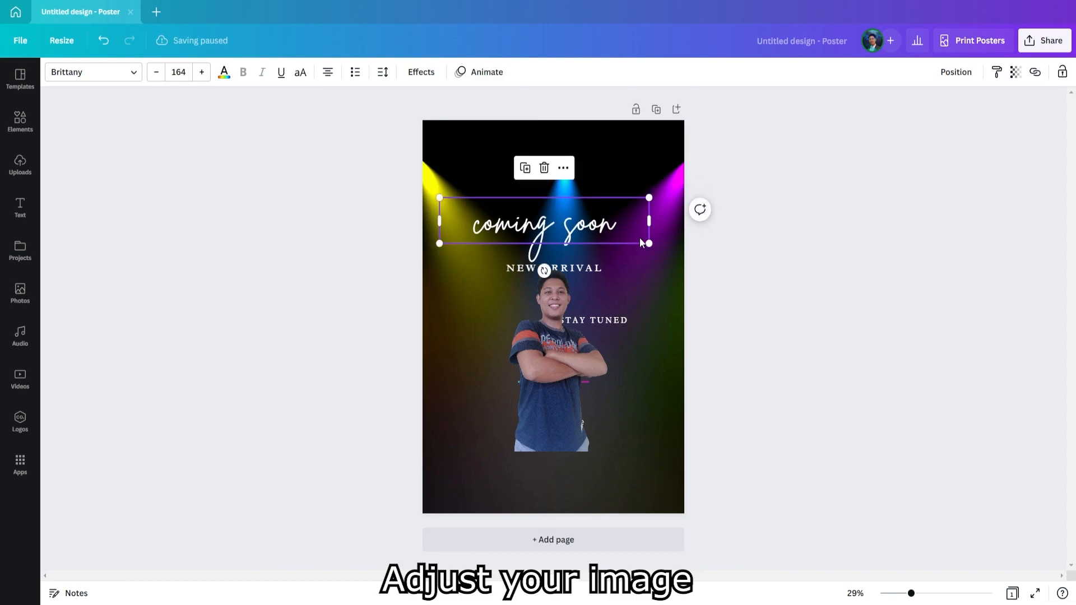
key("ctrl+z")
left_click(566, 371)
left_click_drag(566, 371, 575, 306)
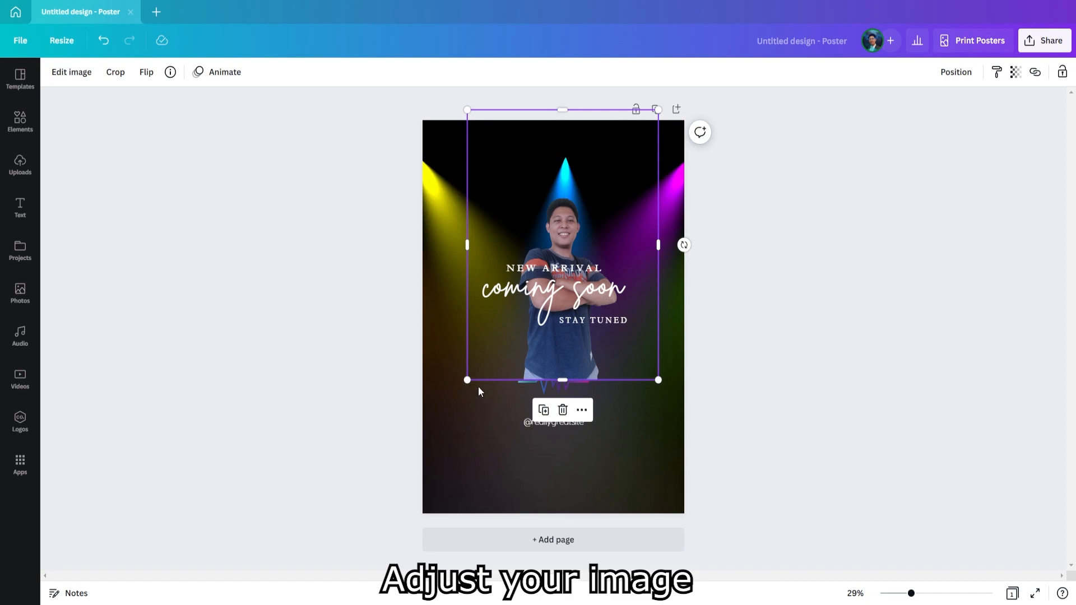
left_click_drag(468, 380, 392, 486)
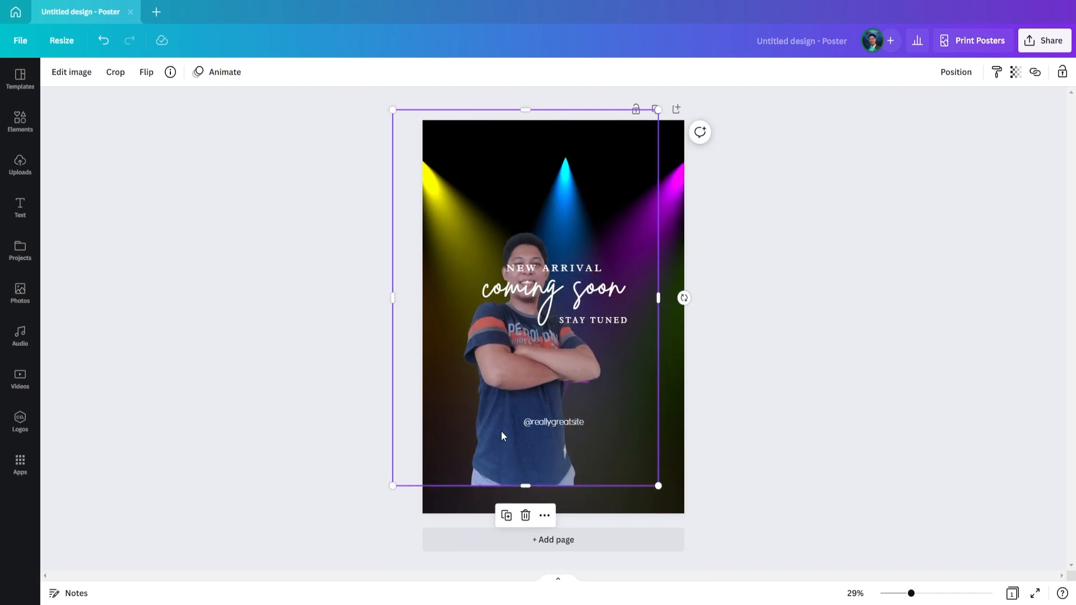
left_click(524, 431)
left_click_drag(508, 400, 524, 394)
left_click_drag(676, 102, 704, 86)
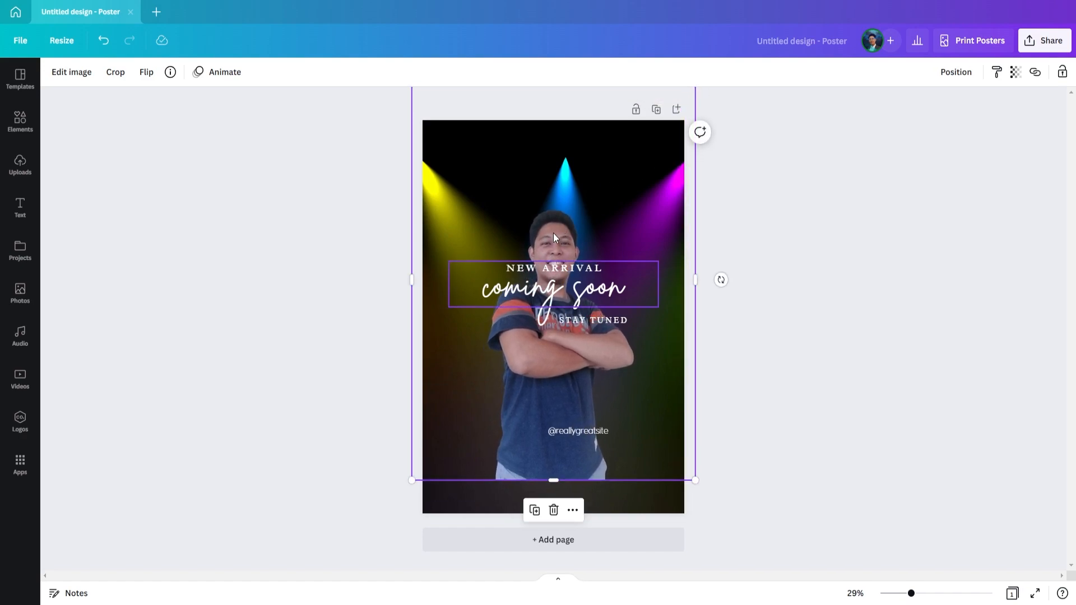
left_click_drag(411, 481, 384, 519)
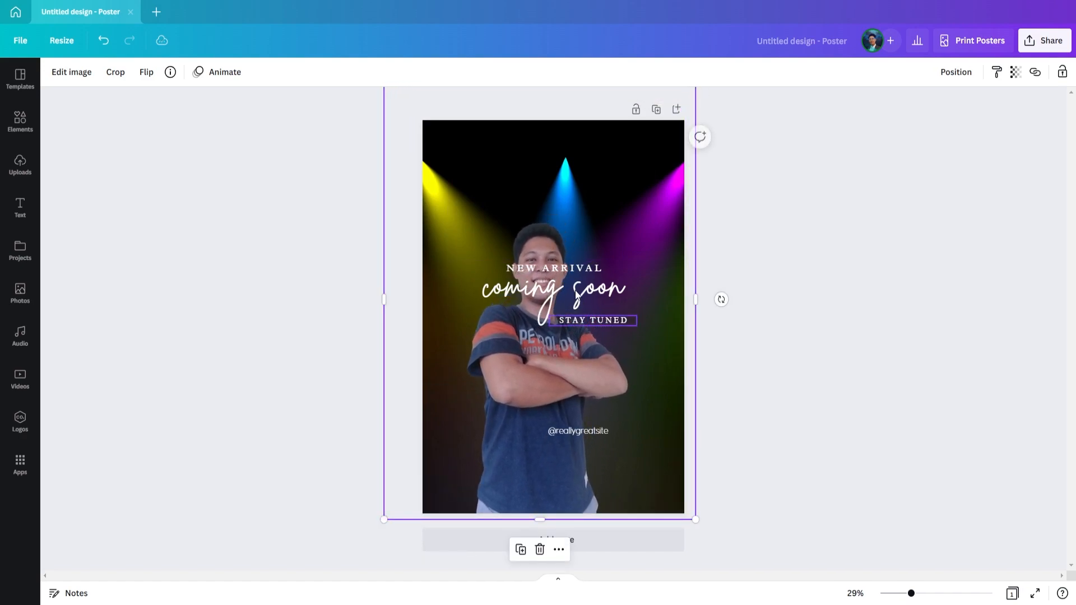
left_click_drag(536, 394, 540, 367)
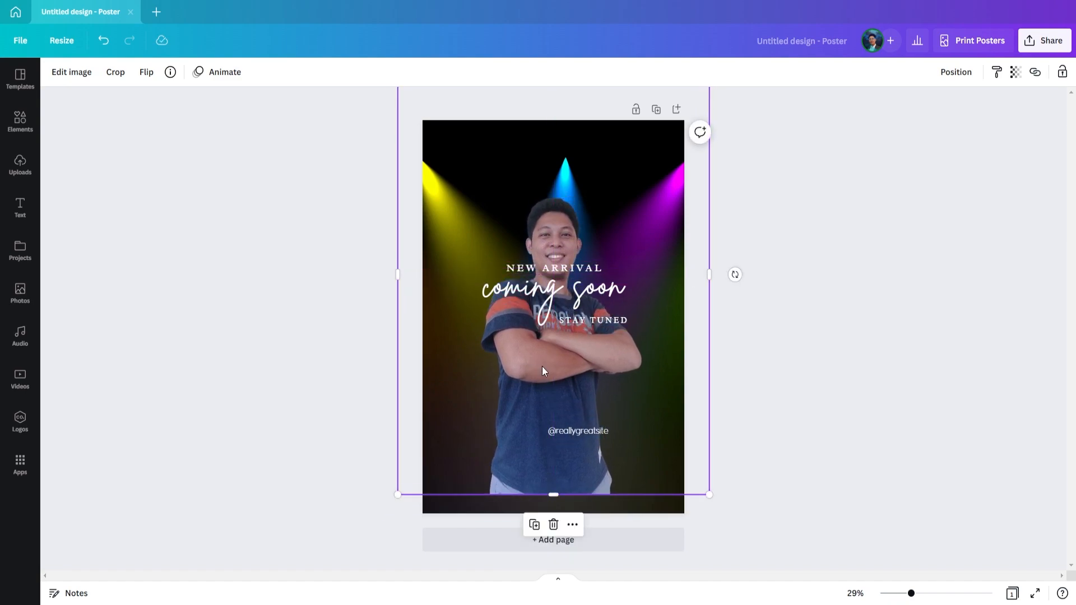
left_click(802, 355)
Remove the "STAY TUNED" text and move "coming soon" and "NEW ARRIVAL" down over the man's crossed arms.
left_click(577, 297)
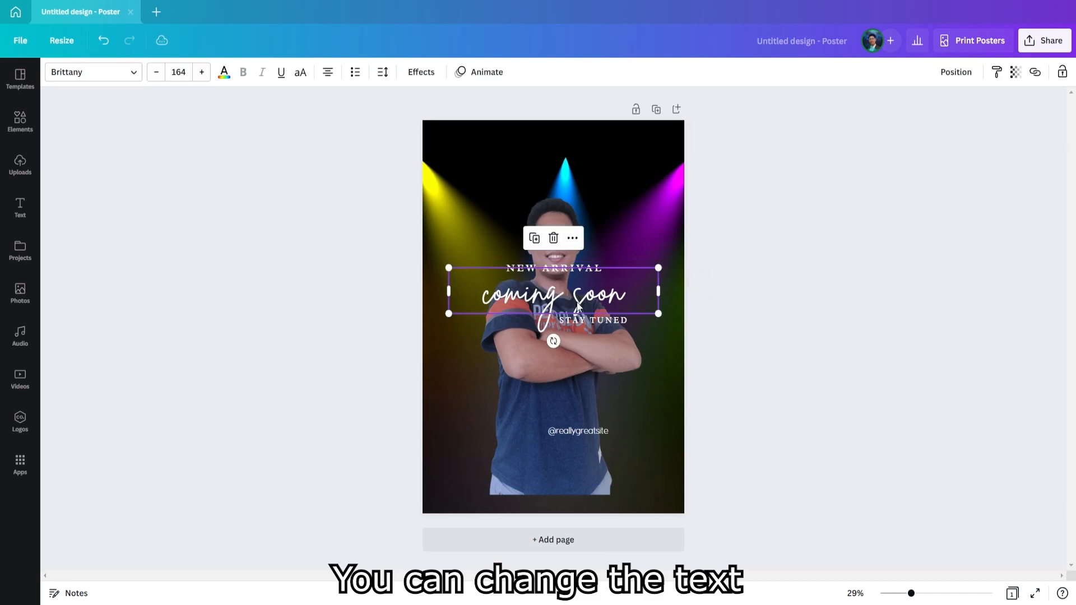
left_click(586, 325)
left_click_drag(586, 325, 588, 369)
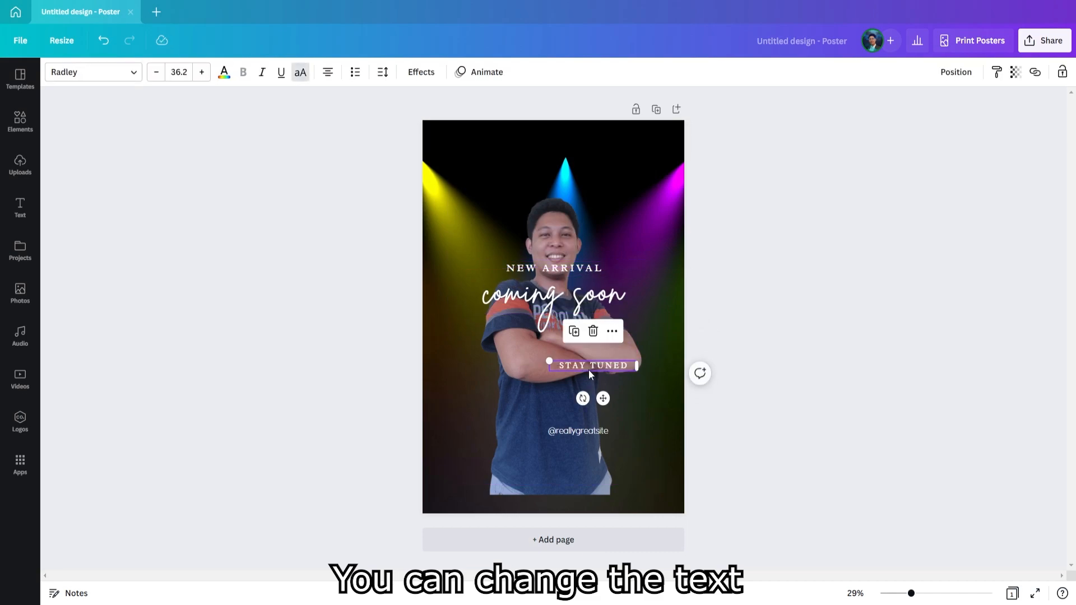
left_click_drag(557, 298, 569, 352)
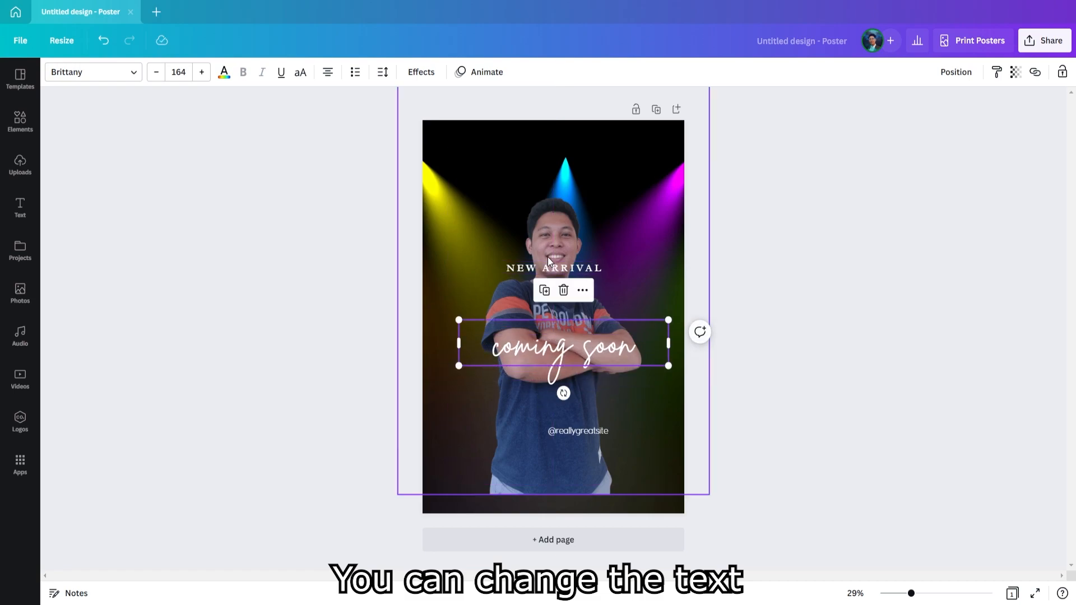
left_click(551, 267)
left_click_drag(551, 268, 554, 326)
left_click(566, 430)
left_click_drag(567, 430, 605, 482)
double_click(605, 484)
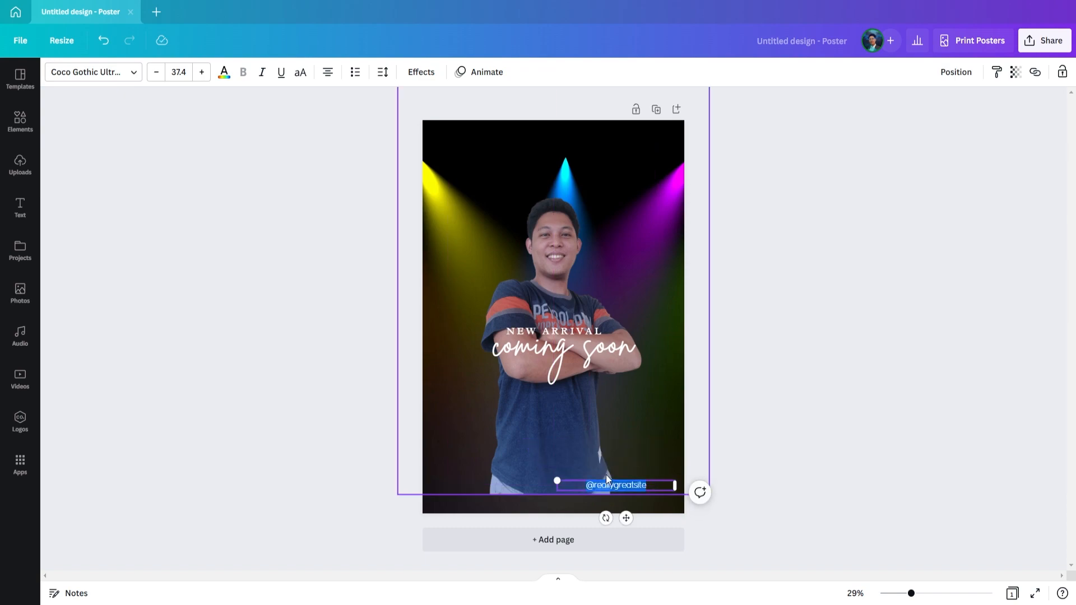
type("Ka")
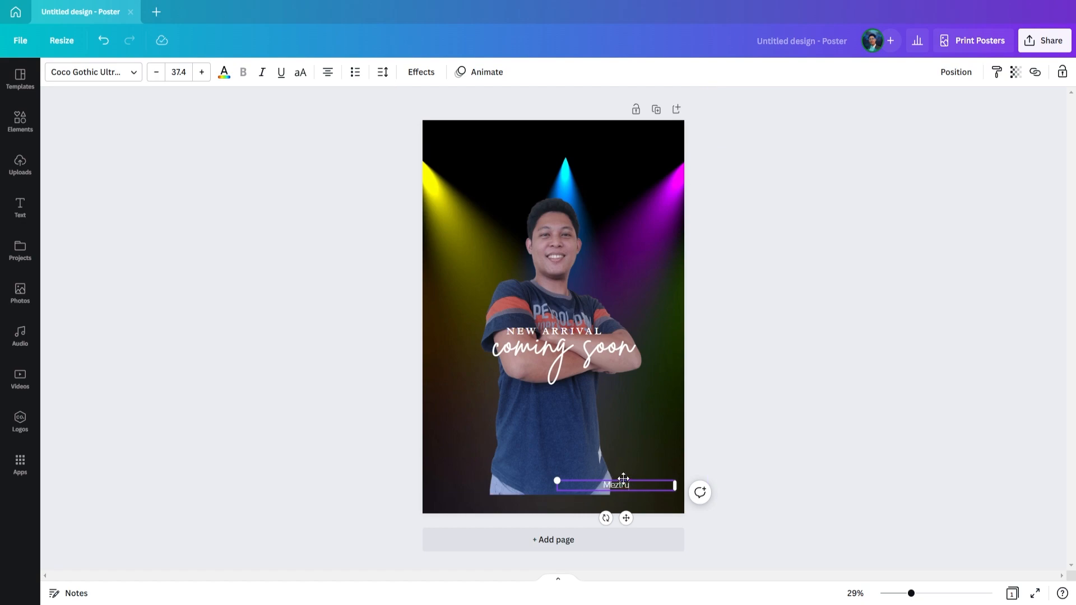
left_click_drag(626, 478, 664, 482)
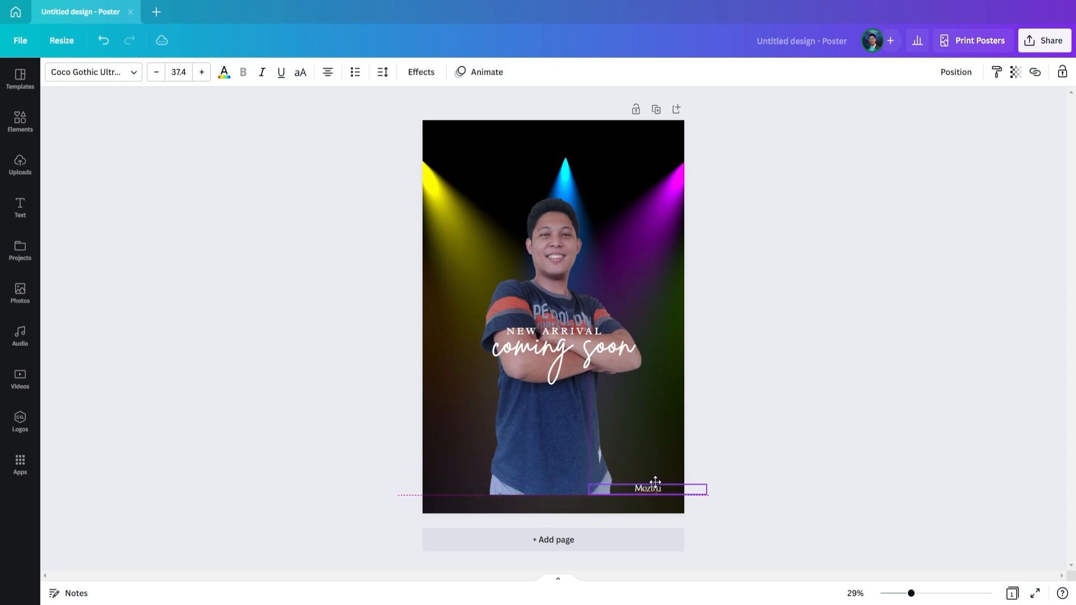
left_click(753, 426)
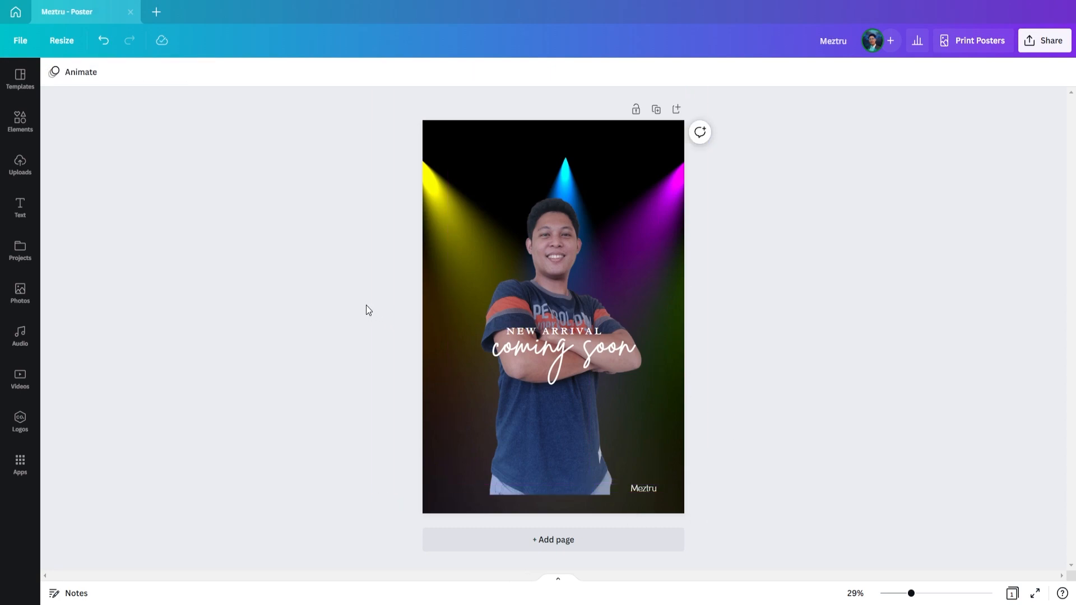
Search the elements library for "smoke" graphics and add the red smoke to the poster.
left_click(33, 131)
left_click(110, 78)
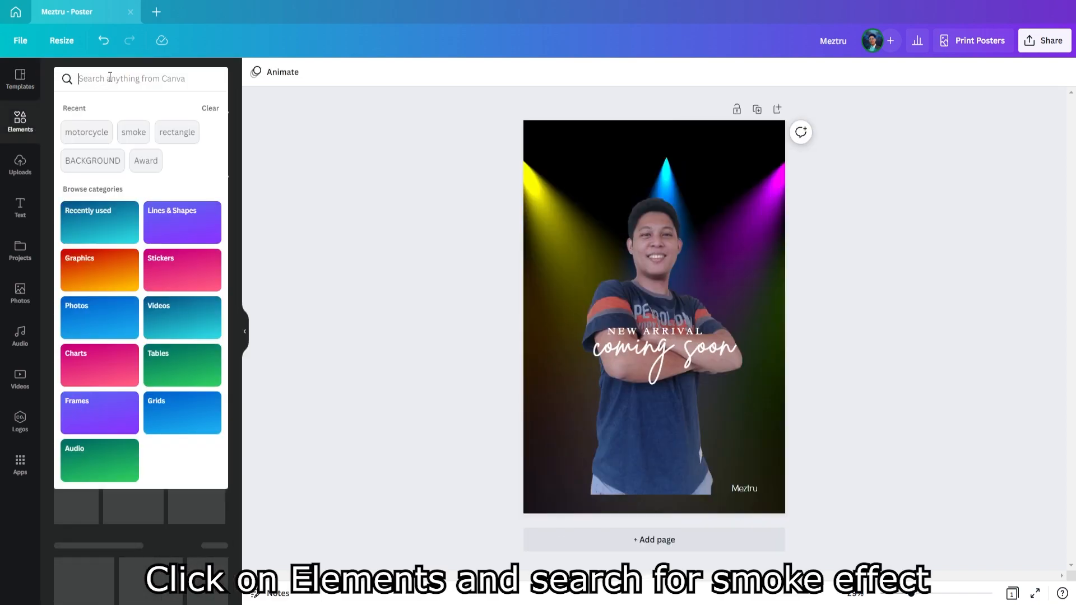
type("smoke")
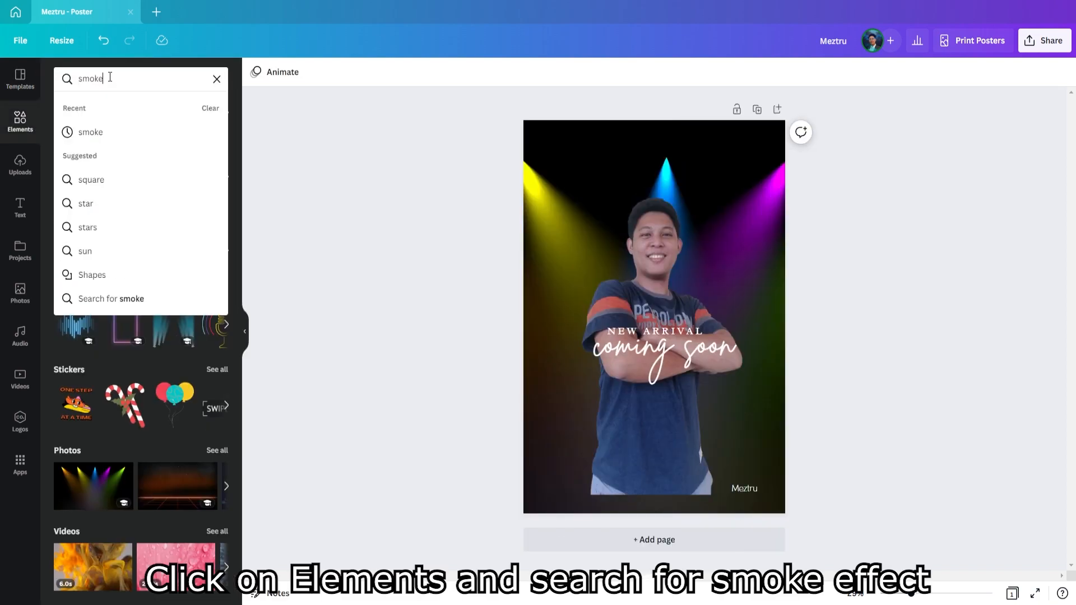
key("Return")
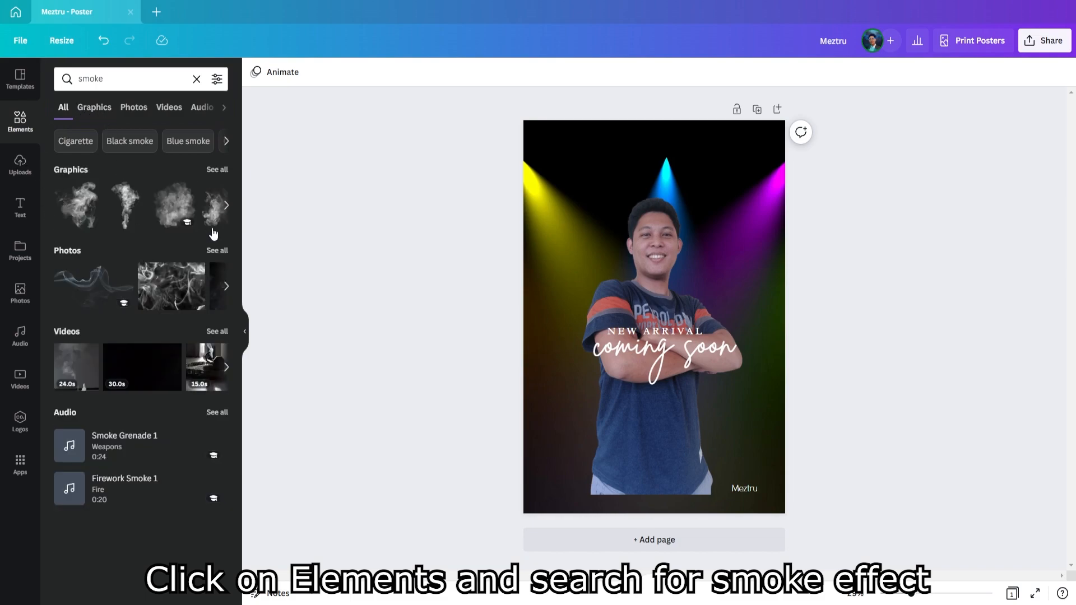
left_click(219, 170)
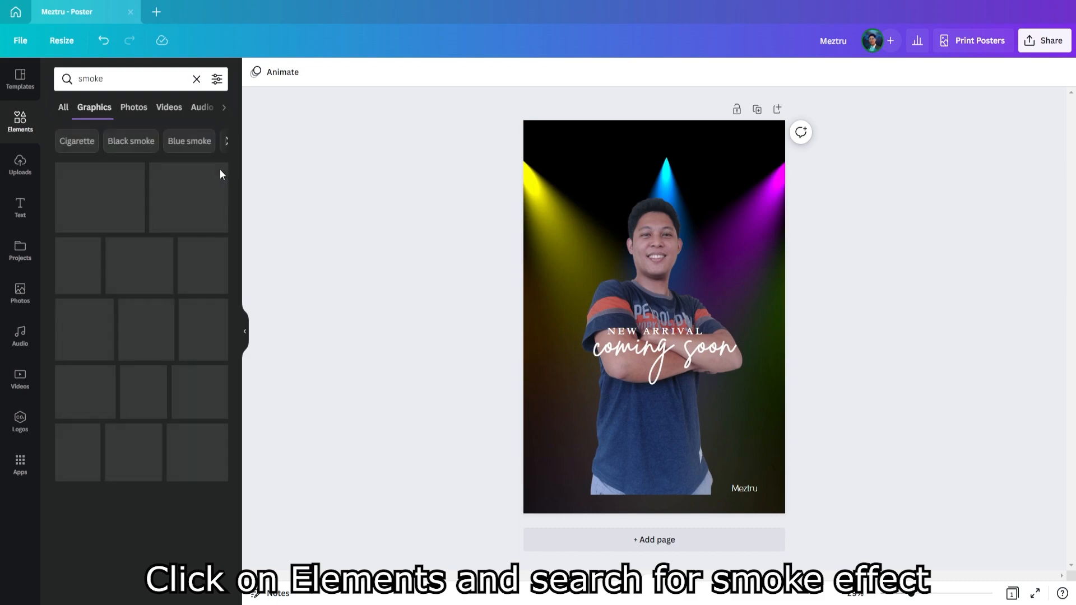
scroll(169, 216, "down", 3)
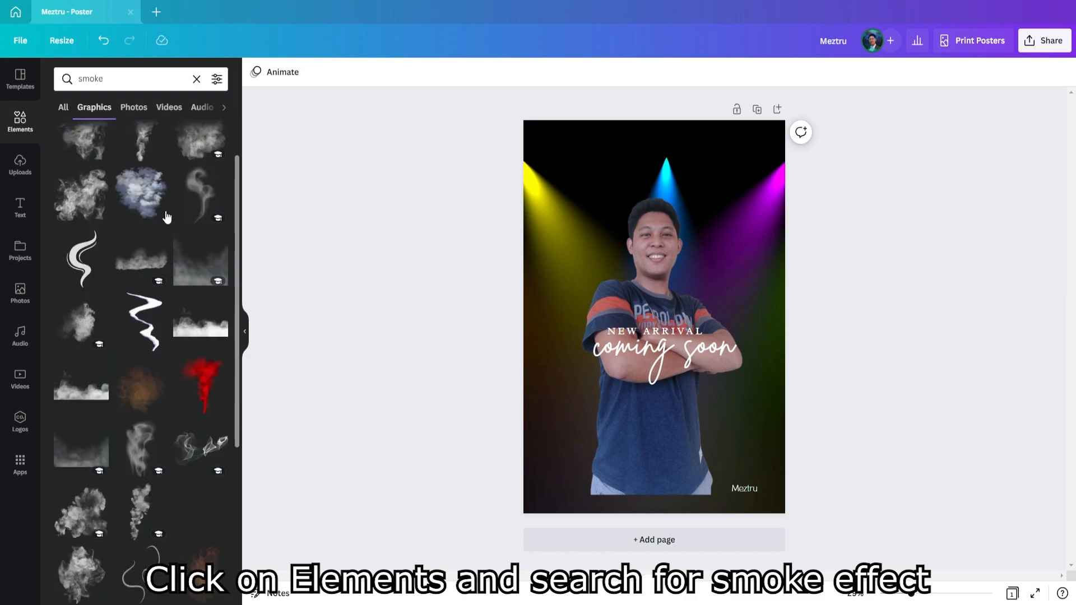
left_click_drag(193, 331, 402, 348)
left_click(226, 317)
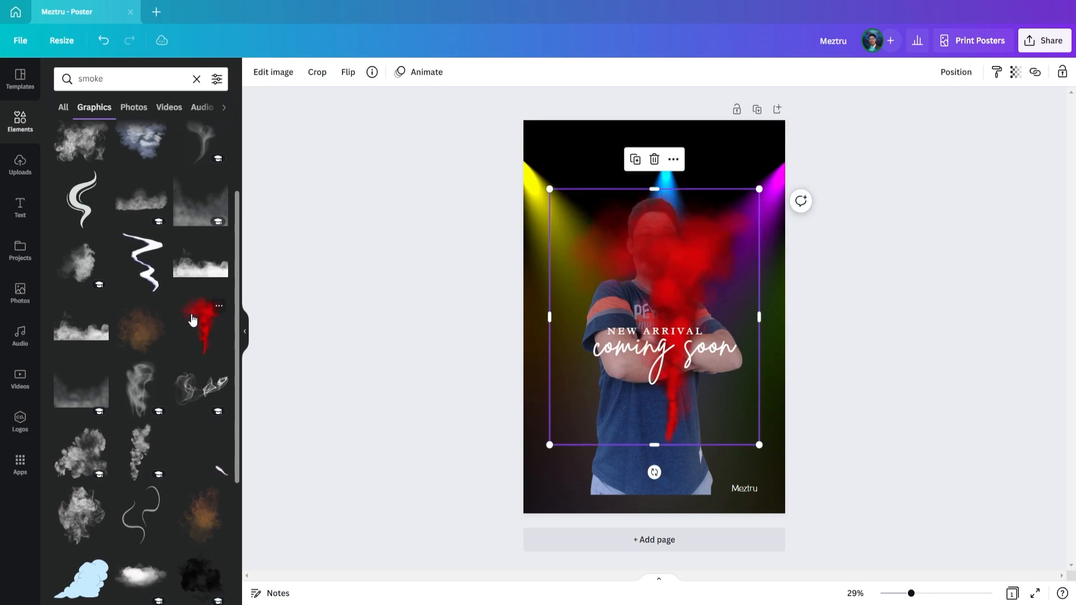
Enlarge and rotate the red smoke so that it spreads across the lower part of the poster.
left_click_drag(664, 292, 630, 325)
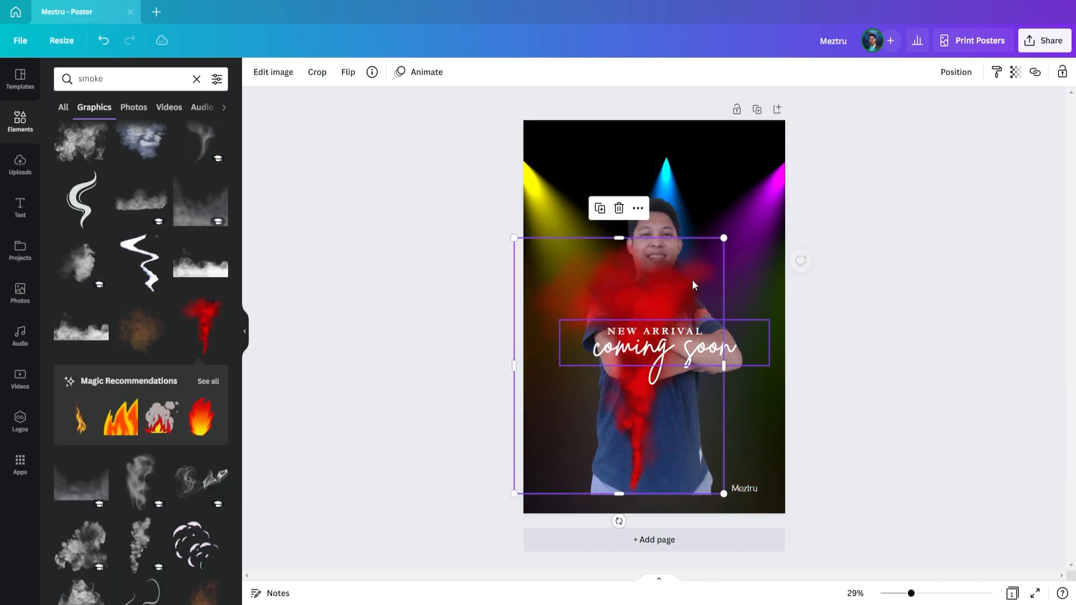
left_click_drag(721, 237, 816, 122)
left_click_drag(745, 212, 663, 416)
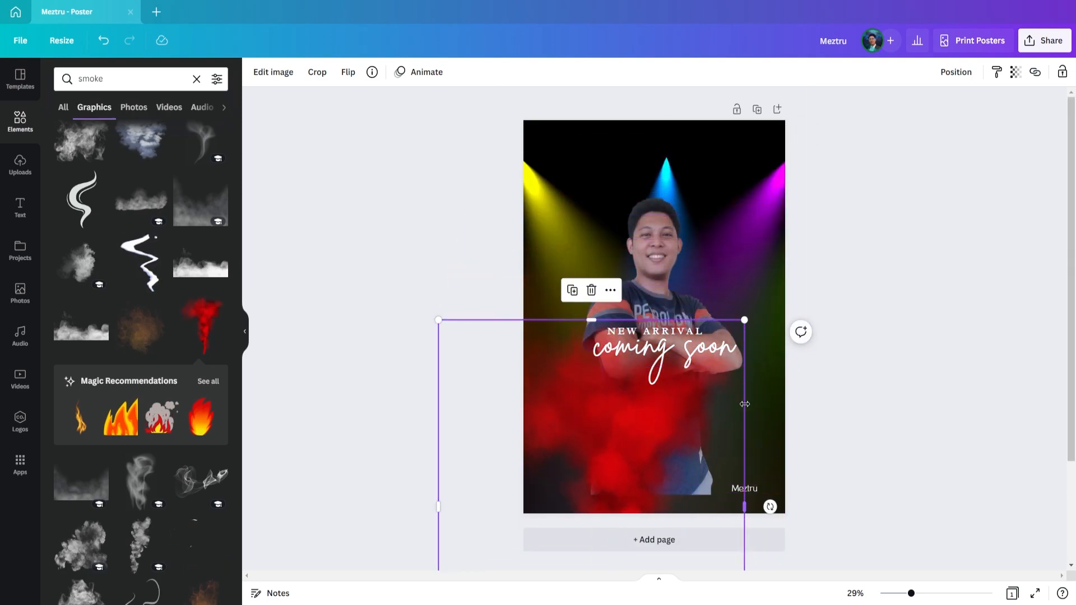
left_click_drag(770, 507, 623, 372)
left_click_drag(606, 428, 604, 429)
left_click_drag(560, 482, 584, 489)
left_click_drag(822, 398, 838, 386)
left_click_drag(638, 502, 641, 503)
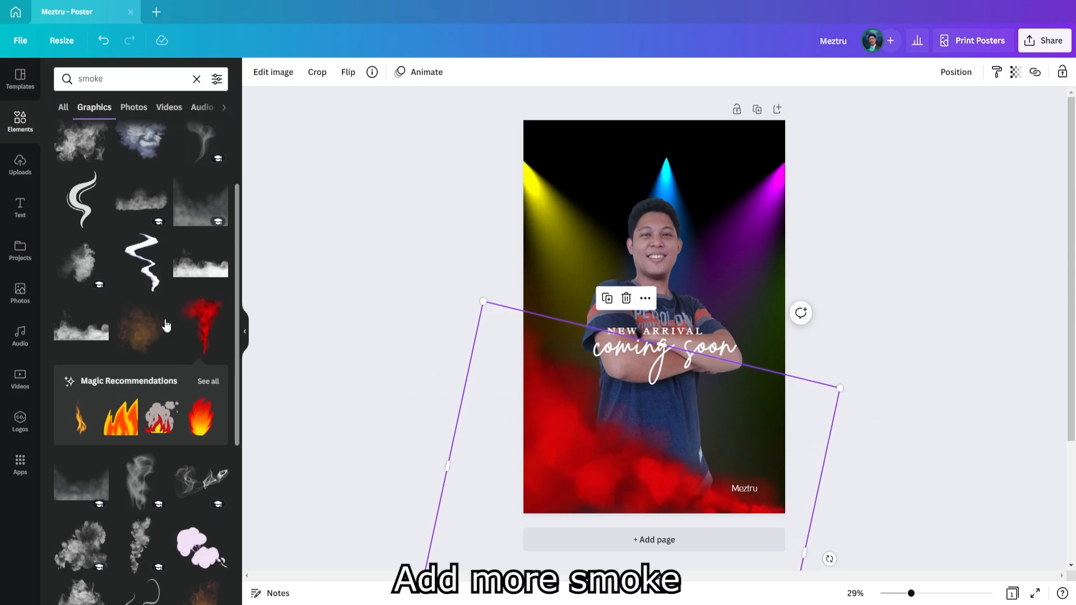
Add the brown smoke graphic, send it backward behind the man and enlarge it.
left_click(149, 331)
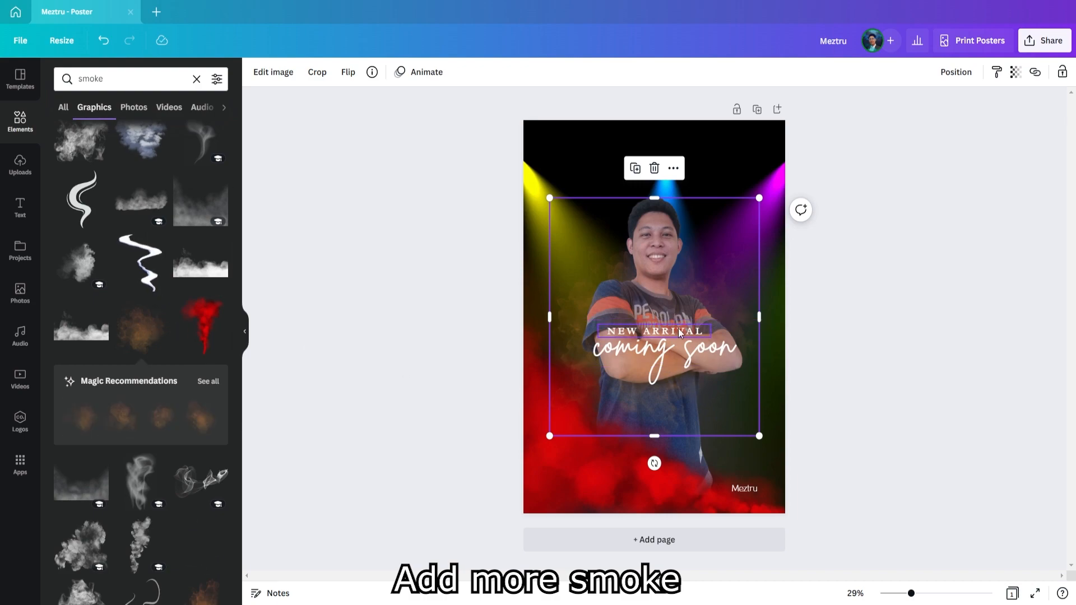
left_click_drag(580, 305, 546, 307)
left_click(966, 77)
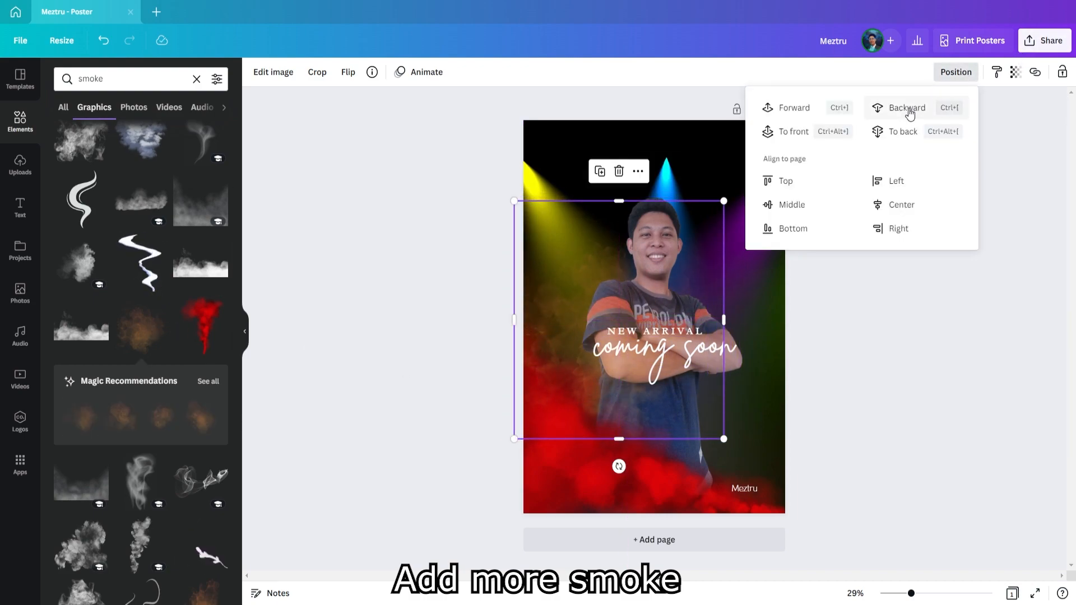
left_click(908, 112)
left_click(906, 114)
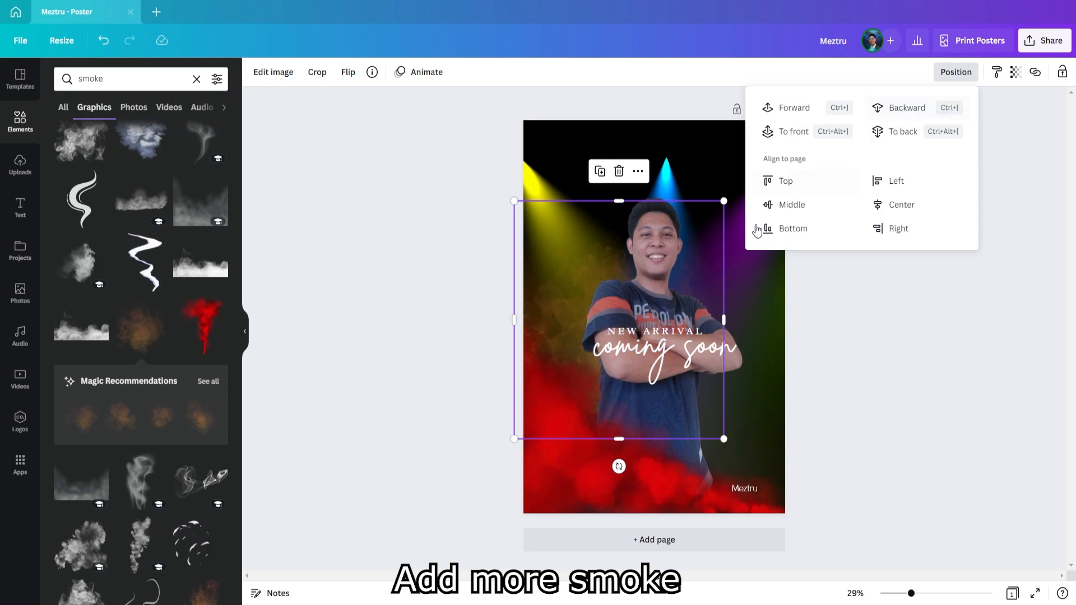
left_click_drag(723, 200, 761, 151)
Align the man's photo to the middle and center of the page.
mouse_move(578, 274)
left_mouse_down()
mouse_move(570, 289)
mouse_move(590, 279)
left_mouse_up()
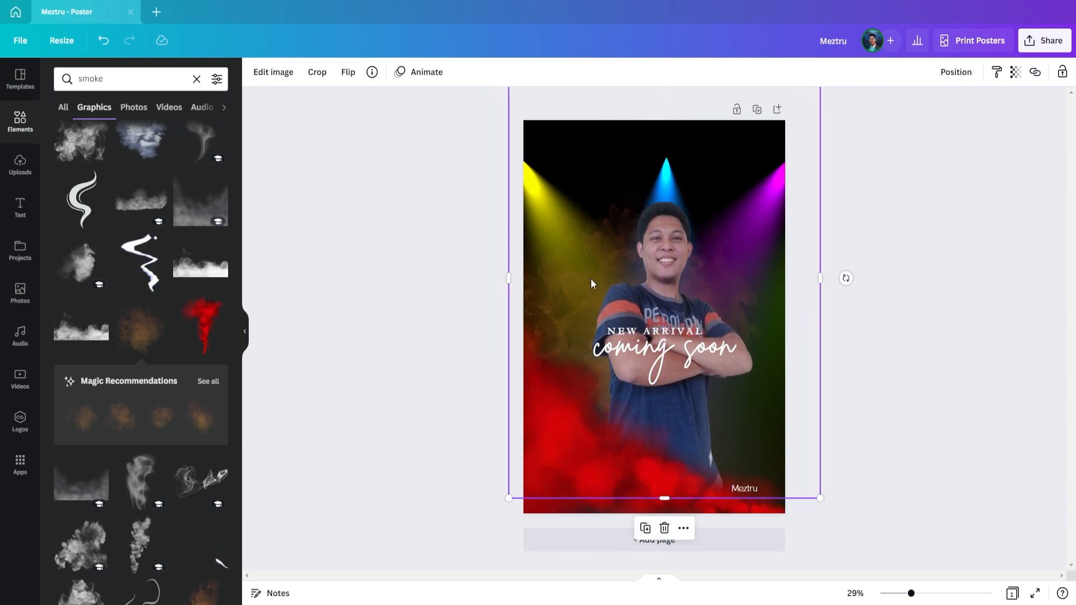
left_click(970, 77)
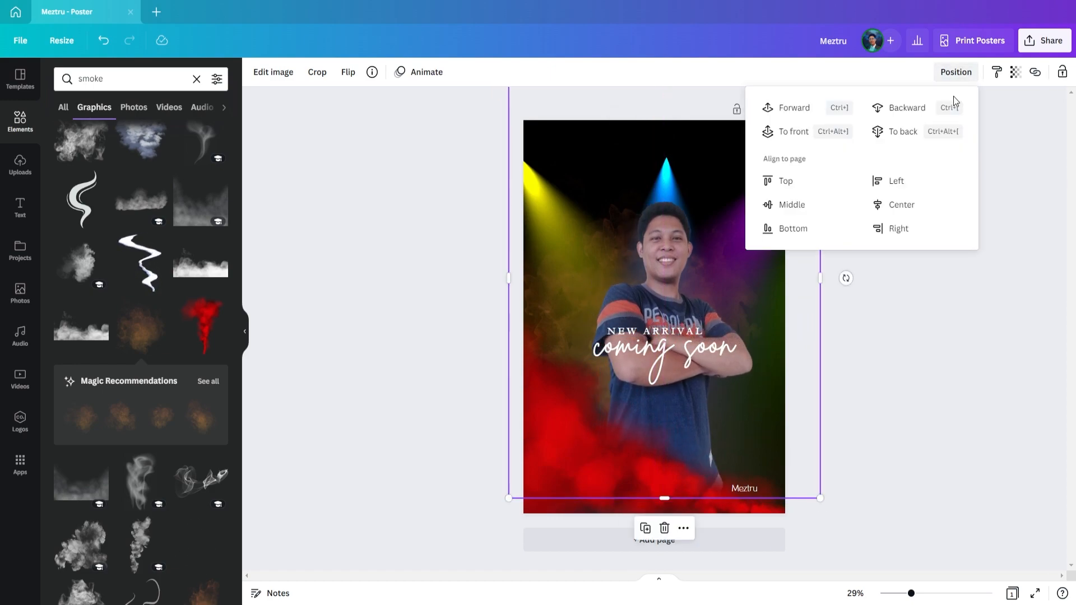
left_click(793, 207)
left_click(888, 204)
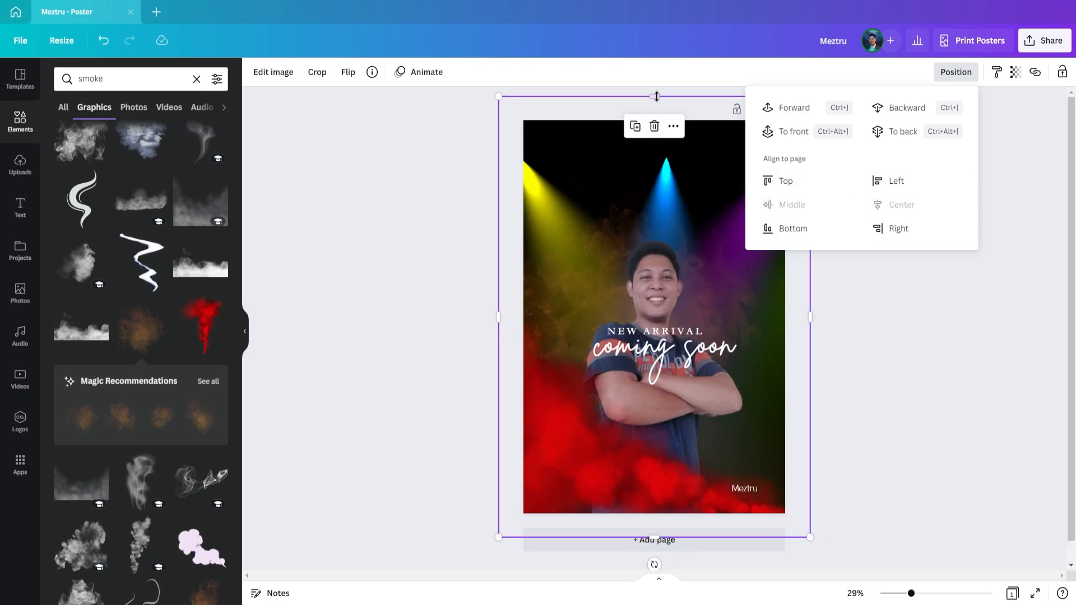
Crop the empty margins above and on both sides of the man in the photo.
left_click_drag(657, 99, 661, 233)
left_click_drag(810, 385, 754, 384)
left_click_drag(498, 385, 574, 385)
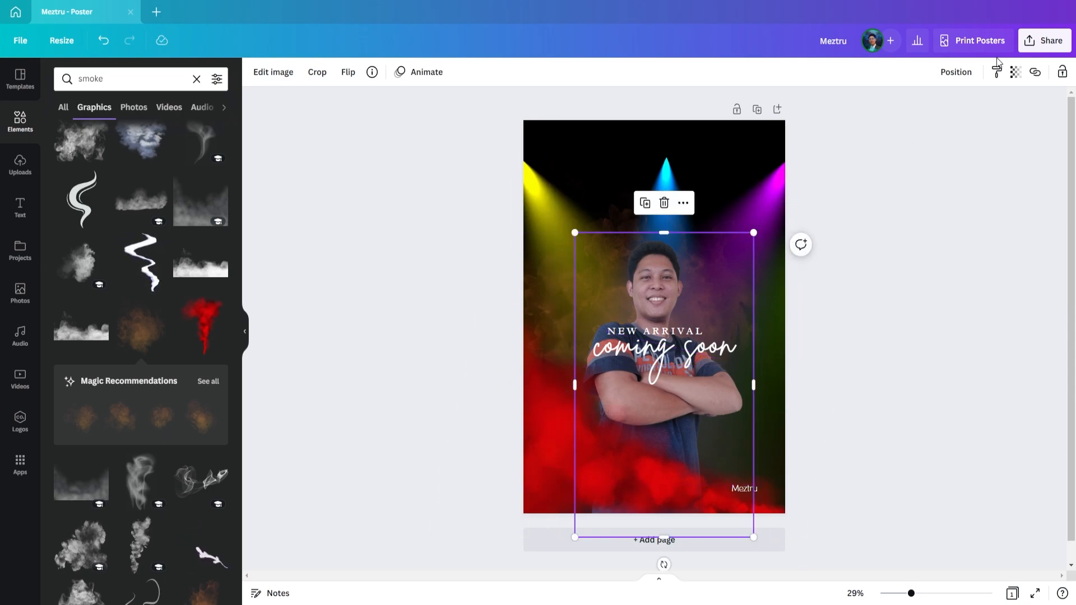
Align the cropped photo to the page's center and middle and shift it slightly down.
left_click(953, 72)
left_click(898, 208)
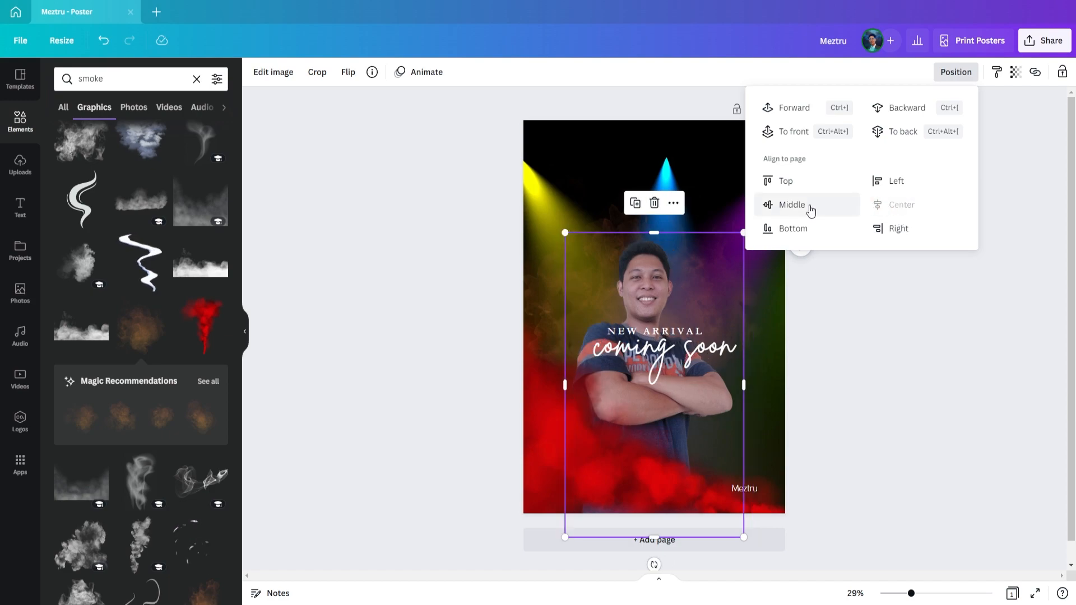
left_click(816, 208)
left_click(926, 330)
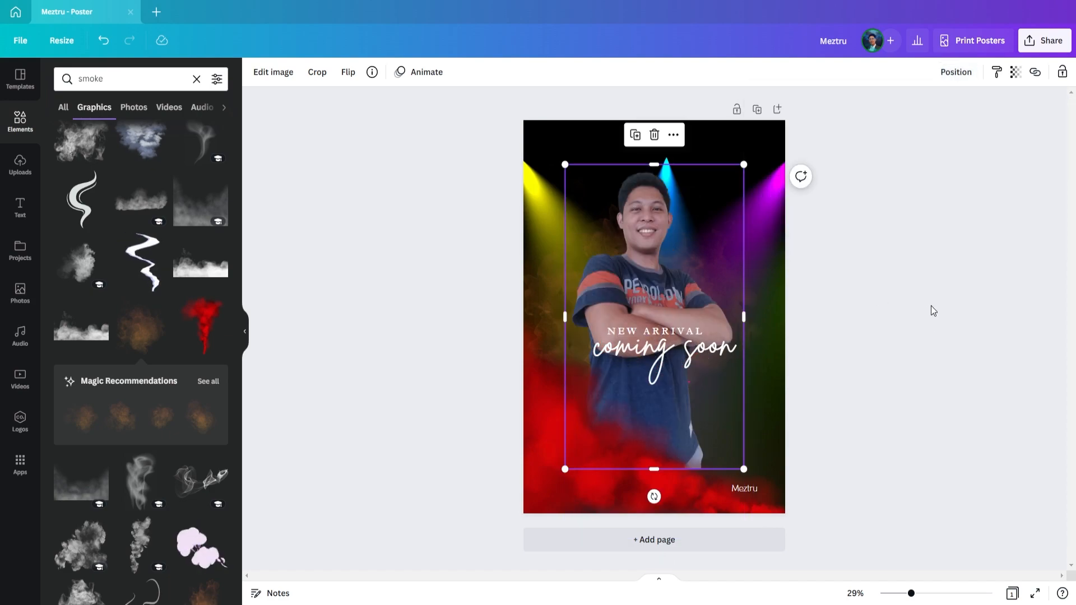
left_click_drag(663, 288, 663, 295)
left_click(860, 290)
Add the purple smoke graphic and place it over the poster's lower-right corner.
scroll(147, 315, "down", 1)
scroll(149, 315, "up", 3)
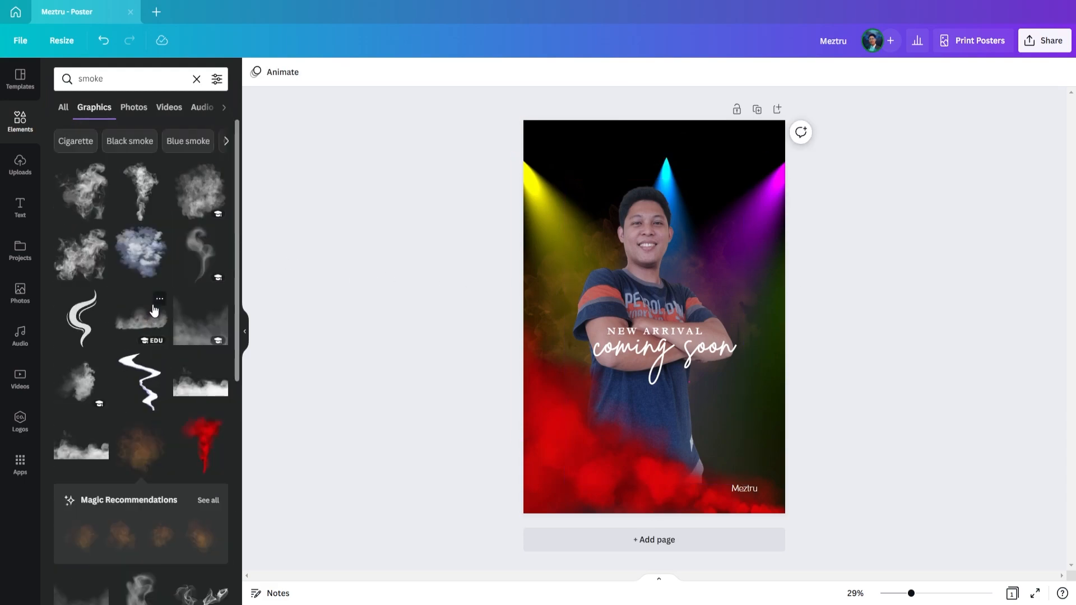
scroll(154, 311, "down", 7)
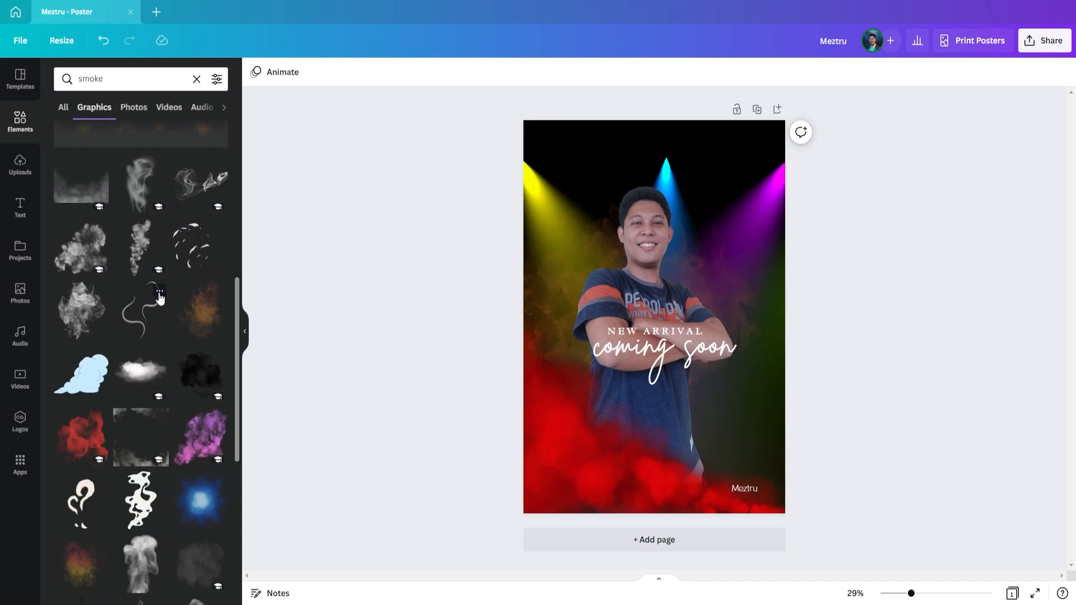
scroll(163, 303, "down", 2)
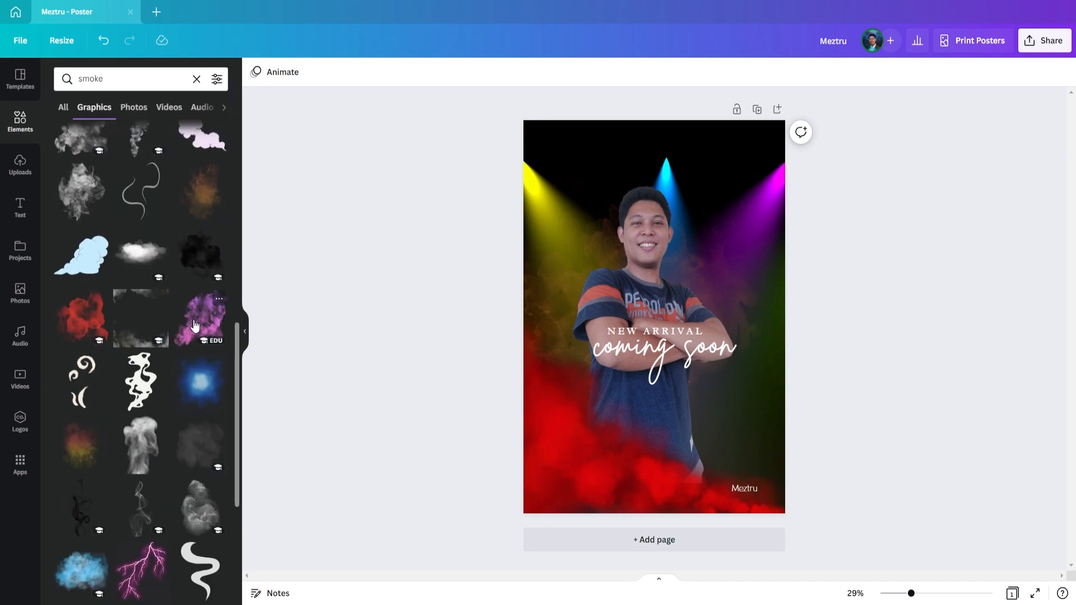
scroll(195, 325, "down", 1)
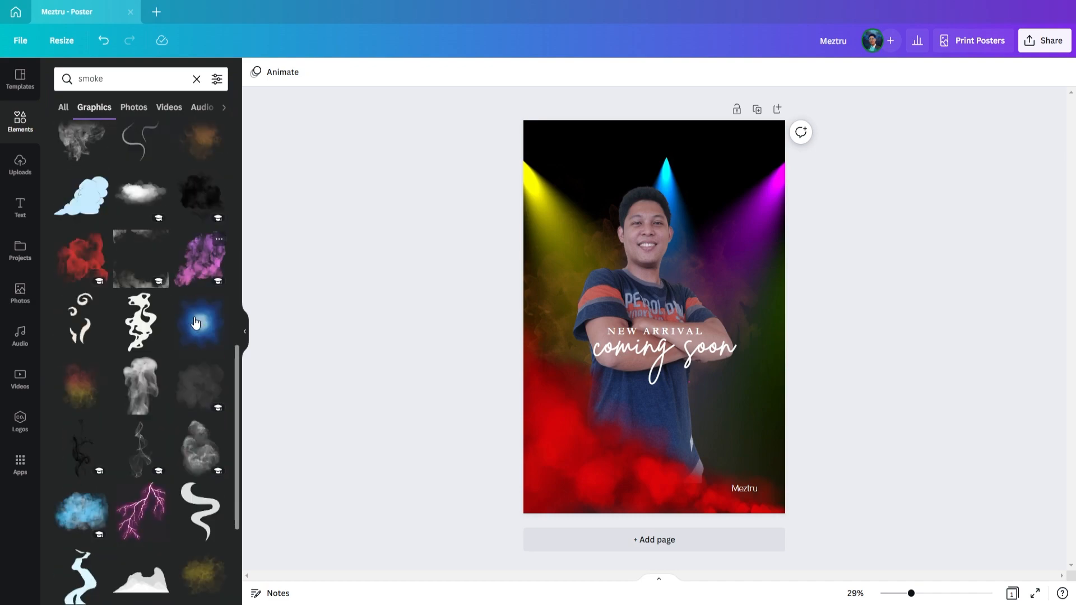
left_click(195, 263)
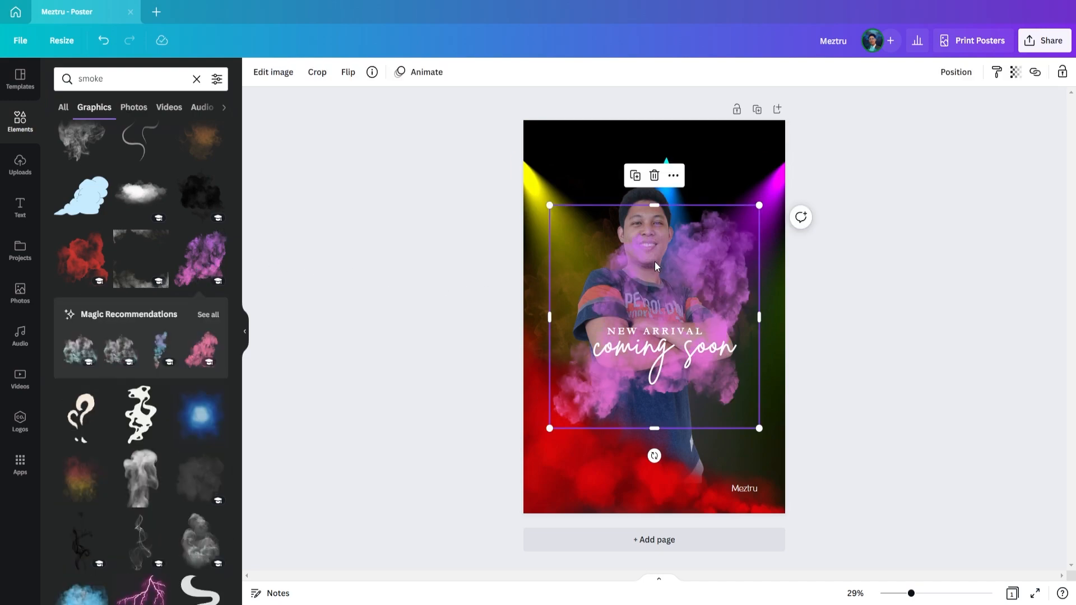
left_click_drag(699, 273, 757, 408)
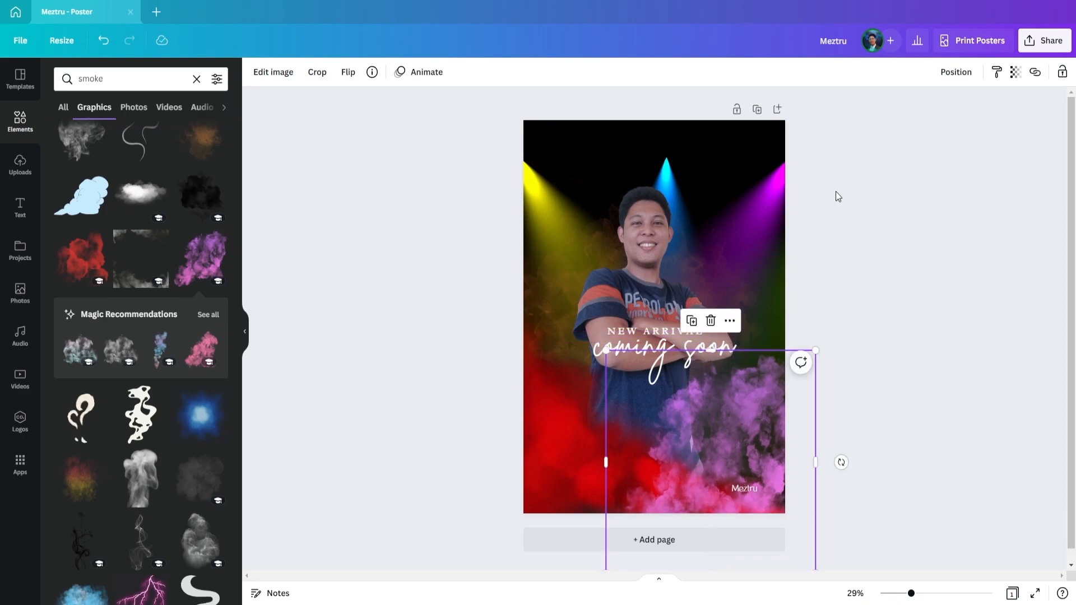
left_click(955, 76)
left_click(907, 110)
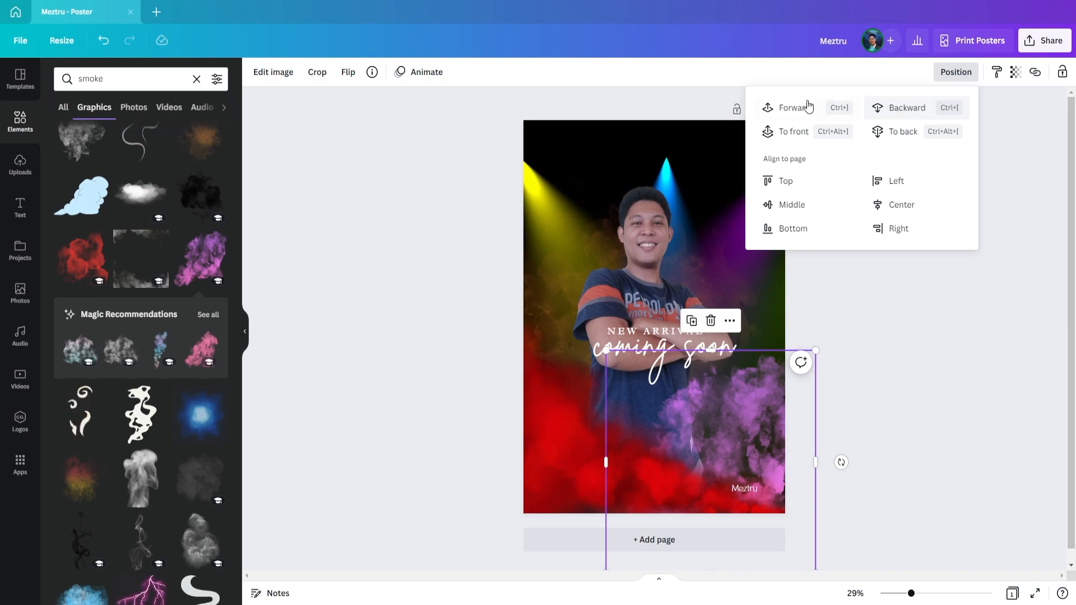
left_click(781, 108)
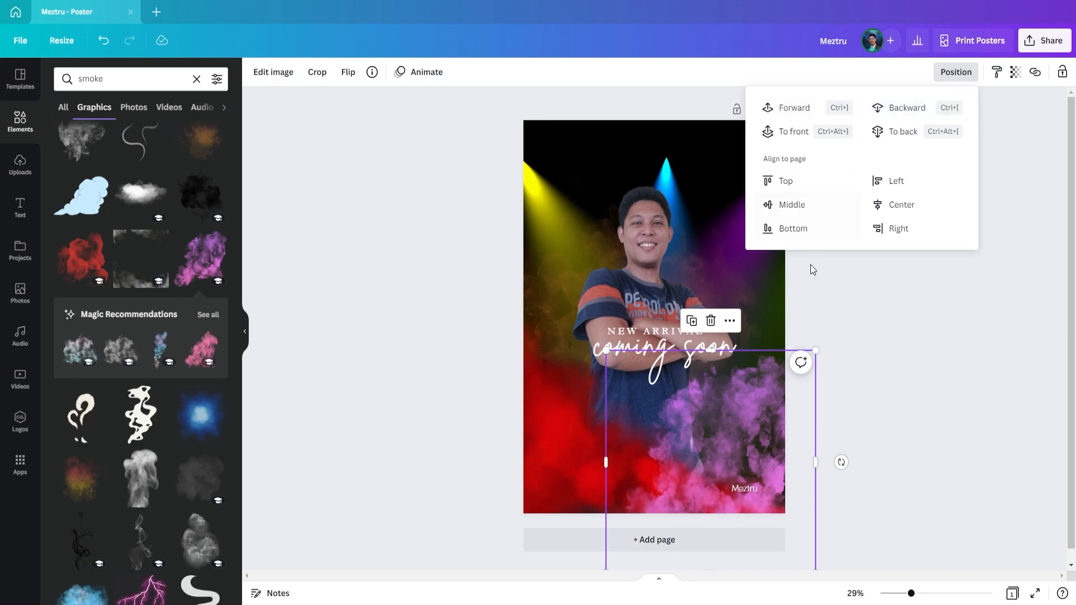
Rotate the purple smoke slightly clockwise and shift it a little further into the poster's lower-right corner.
left_click_drag(842, 462, 830, 493)
left_click_drag(756, 456, 763, 469)
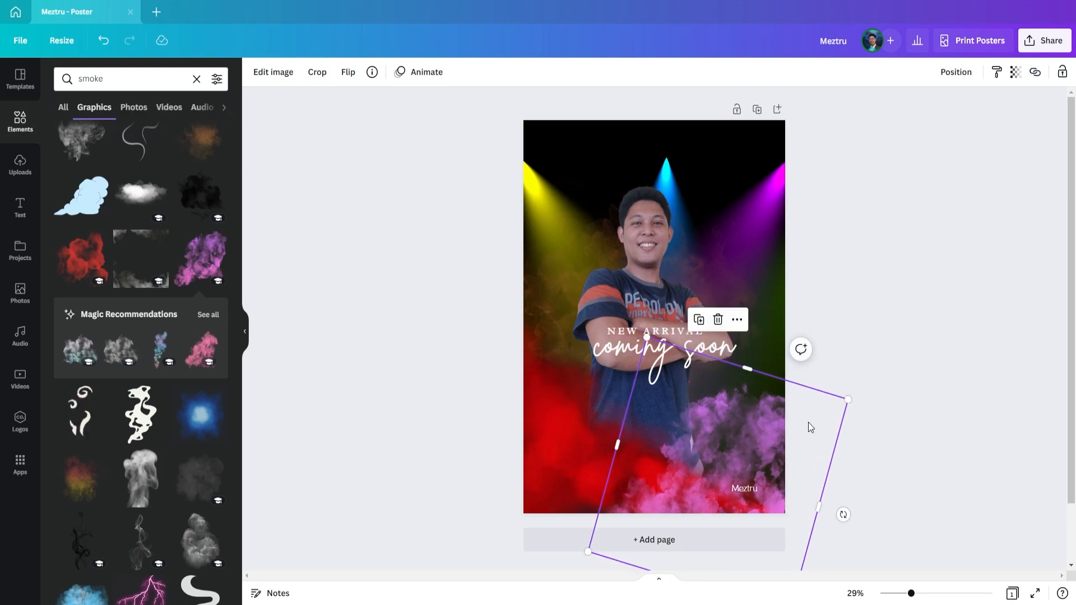
left_click(898, 307)
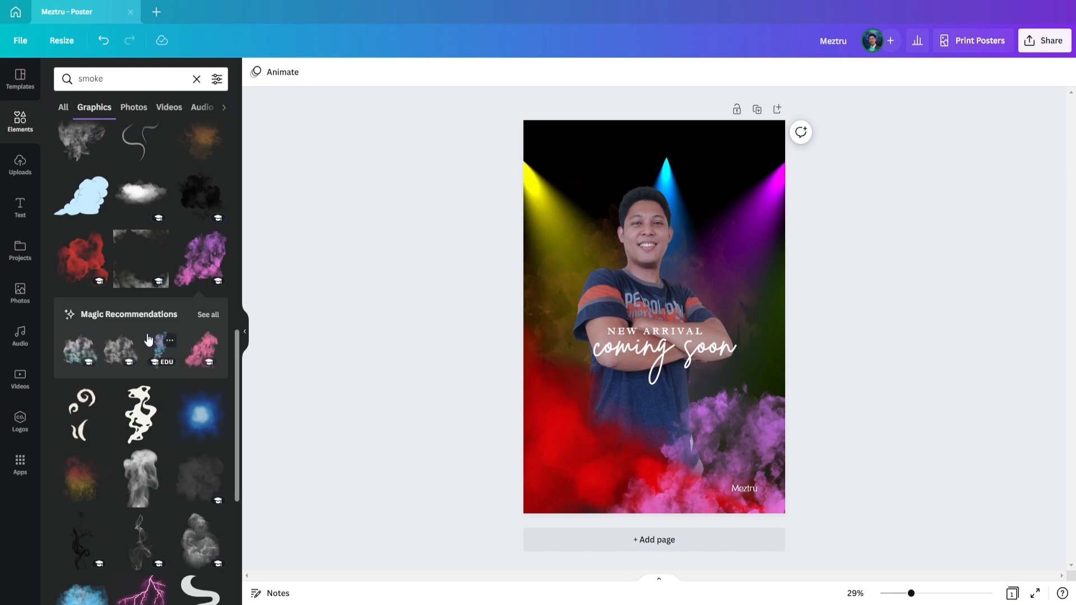
Add the pink lightning graphic and enlarge it across the upper part of the poster.
scroll(149, 340, "down", 5)
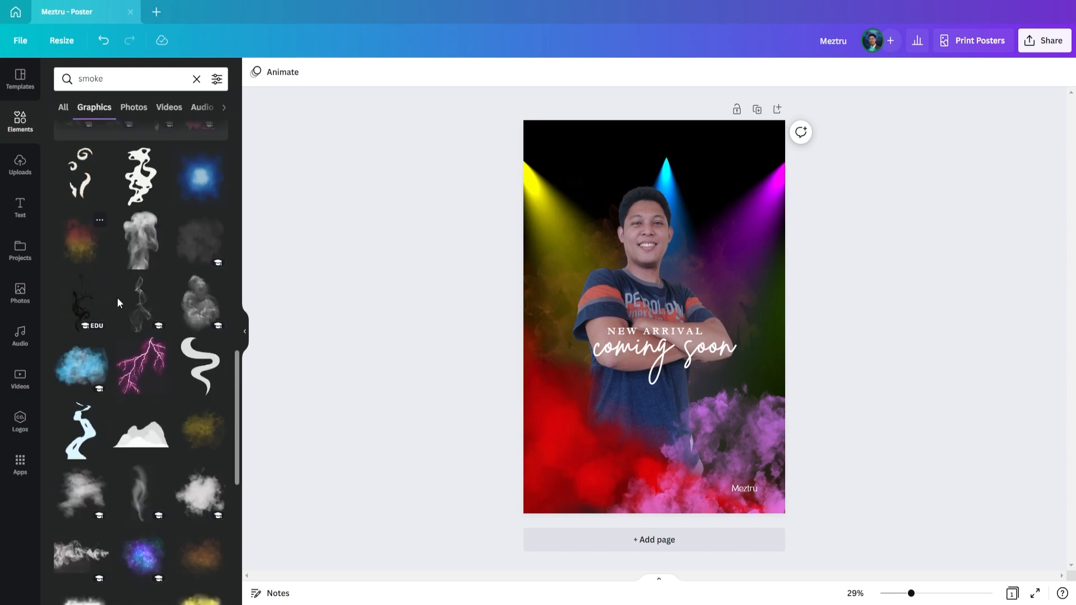
scroll(113, 296, "down", 2)
scroll(129, 303, "down", 3)
scroll(144, 305, "up", 3)
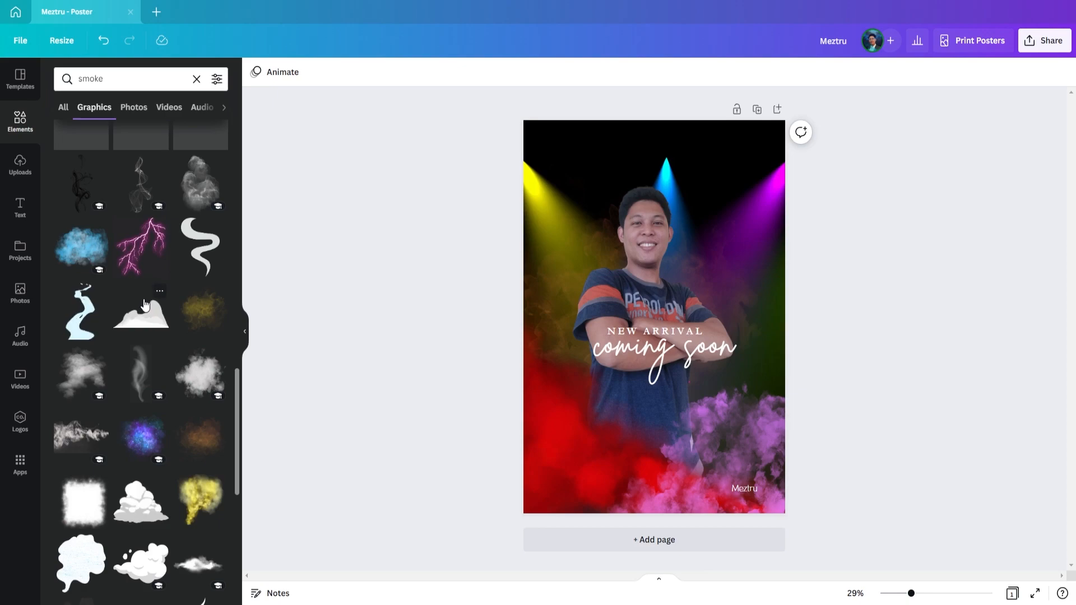
left_click(145, 247)
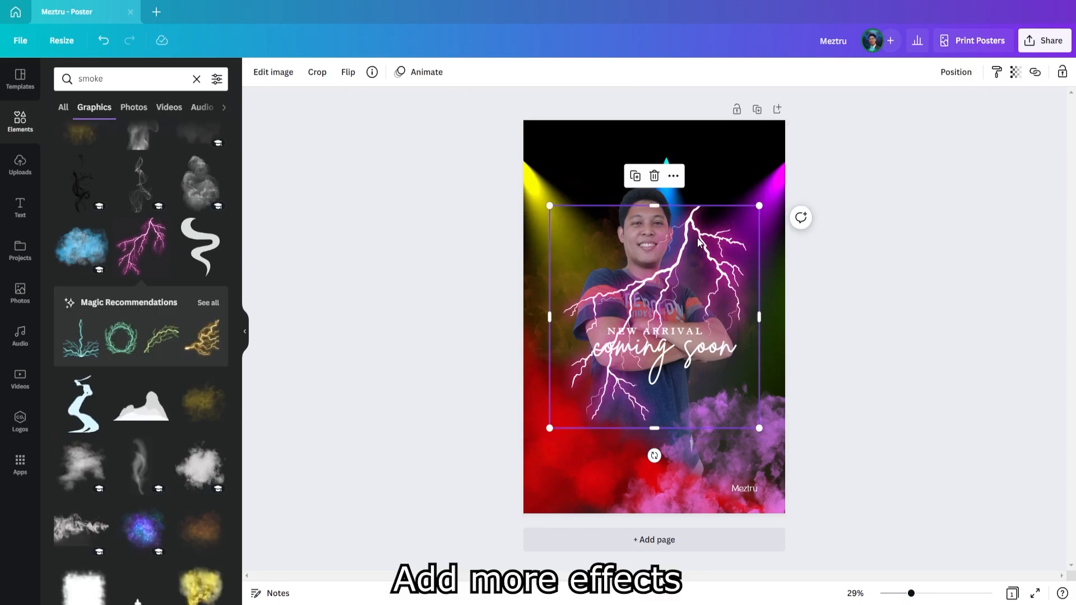
left_click_drag(699, 238, 663, 158)
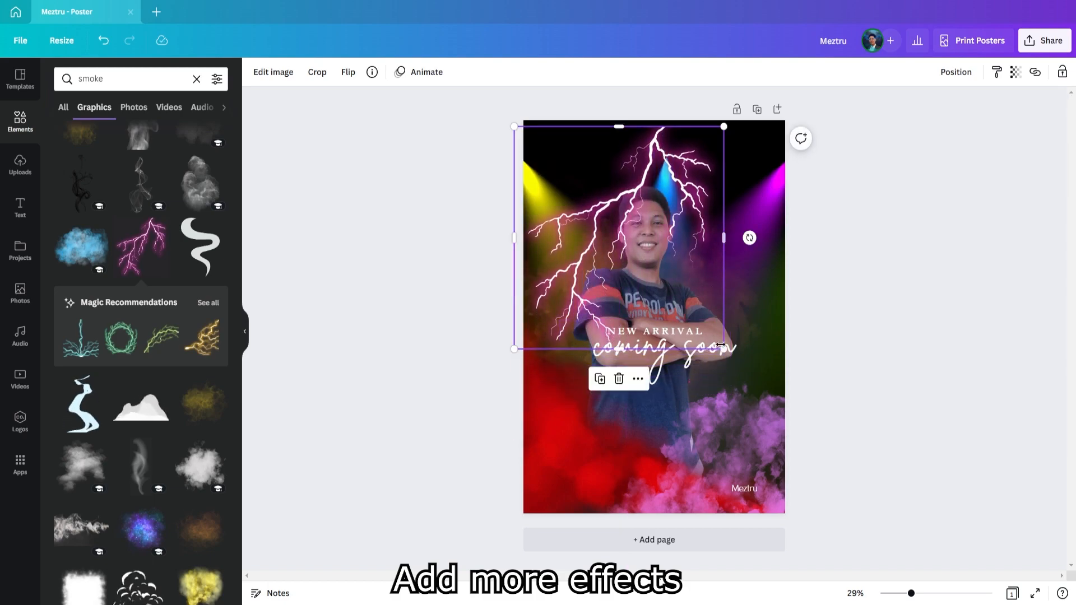
left_click_drag(723, 348, 803, 434)
mouse_move(757, 224)
left_mouse_down()
mouse_move(754, 238)
mouse_move(762, 230)
left_mouse_up()
Send the lightning backward behind the man and move it up to the page's top edge.
left_click(958, 73)
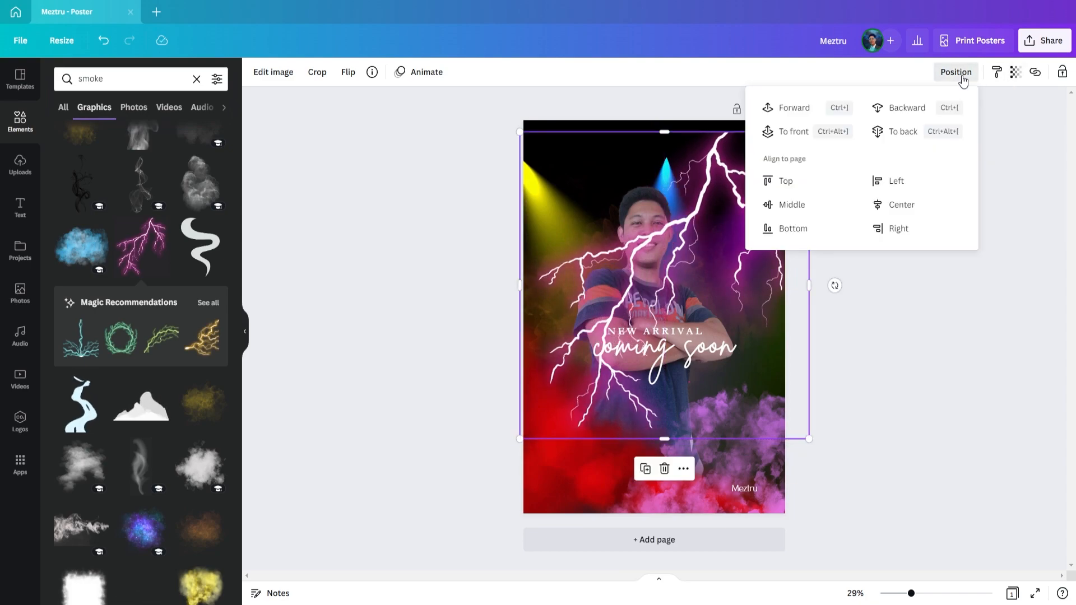
left_click(908, 109)
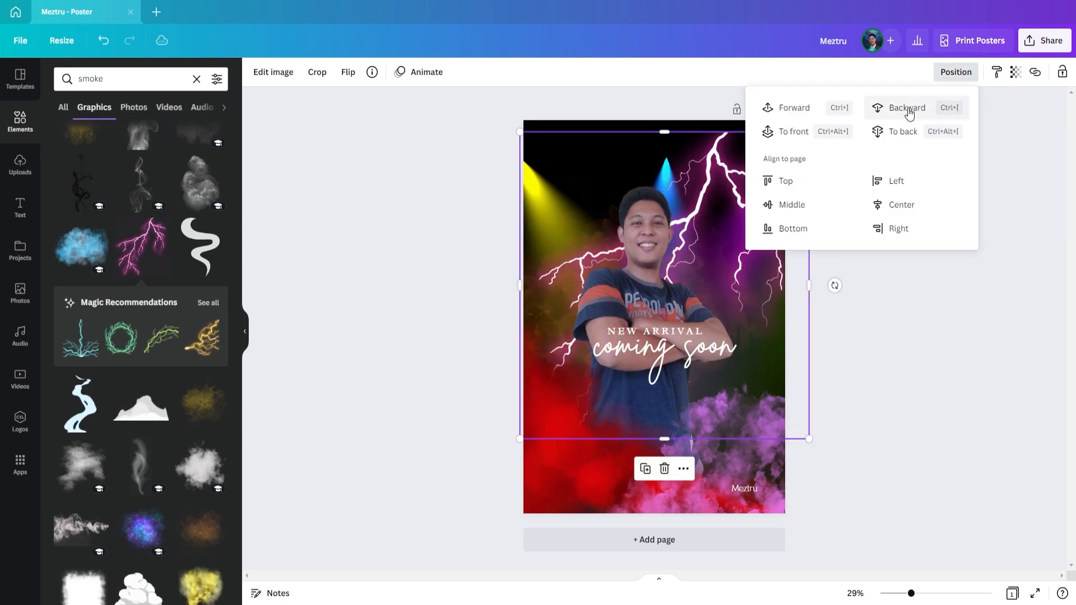
left_click(909, 110)
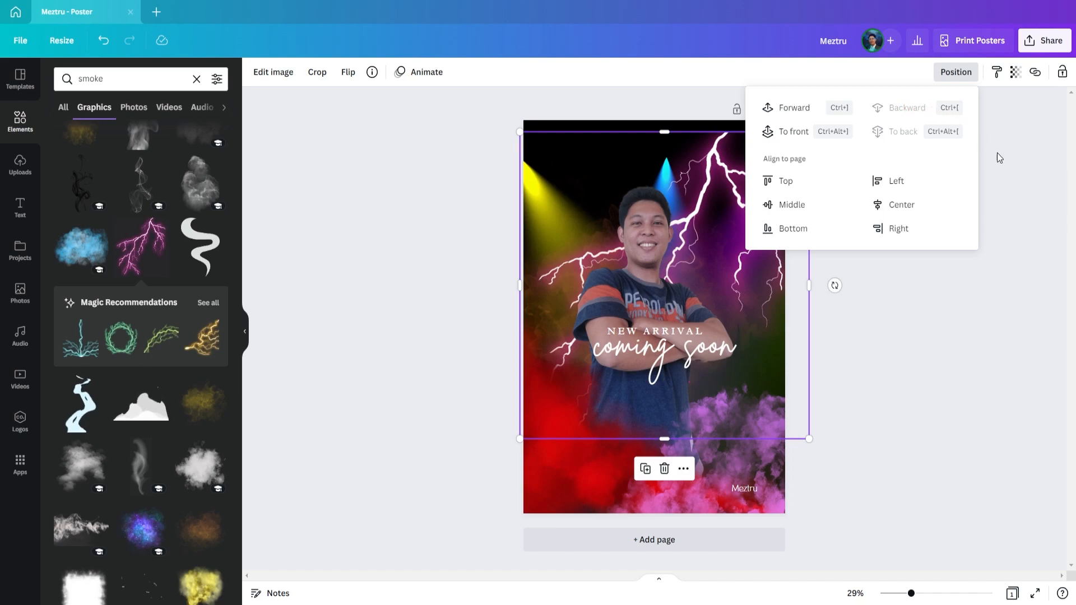
key("Escape")
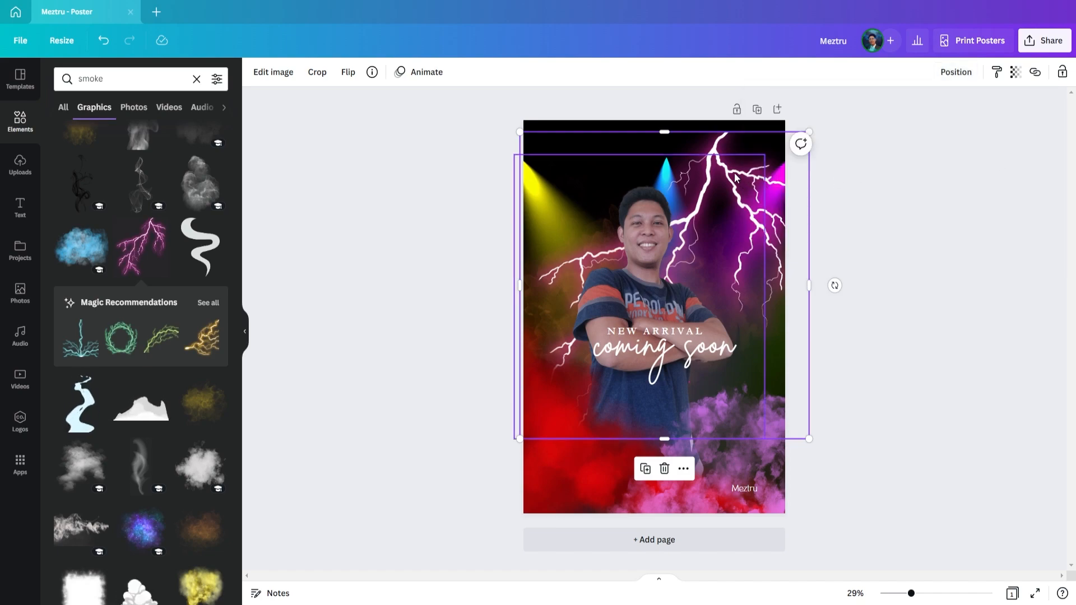
left_click_drag(775, 180, 775, 167)
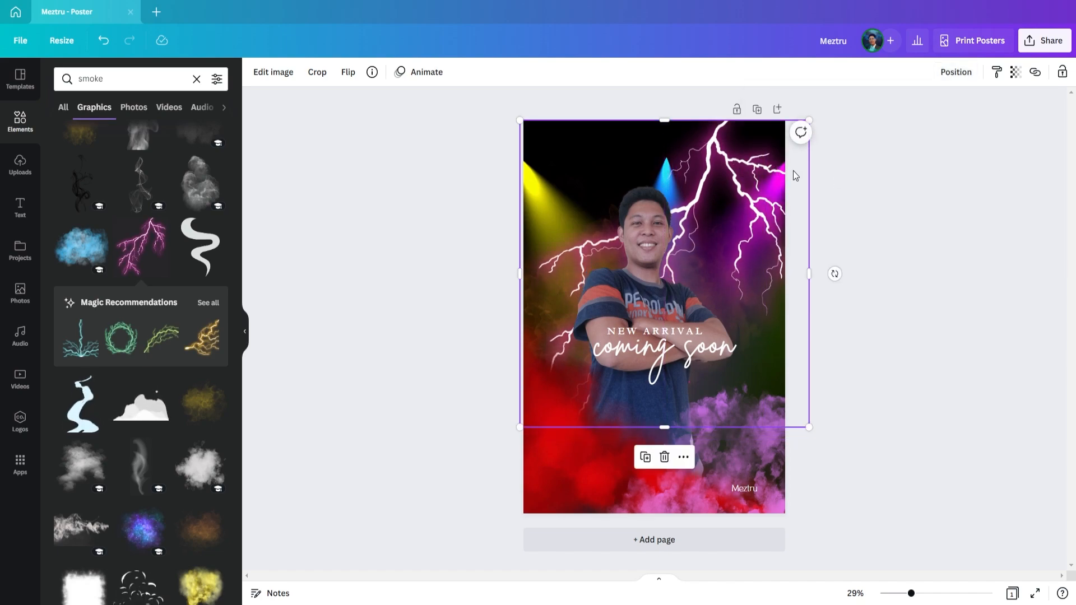
Lower the lightning's opacity so it looks partly transparent.
left_click(1016, 72)
left_click_drag(1011, 119, 964, 138)
left_click(909, 286)
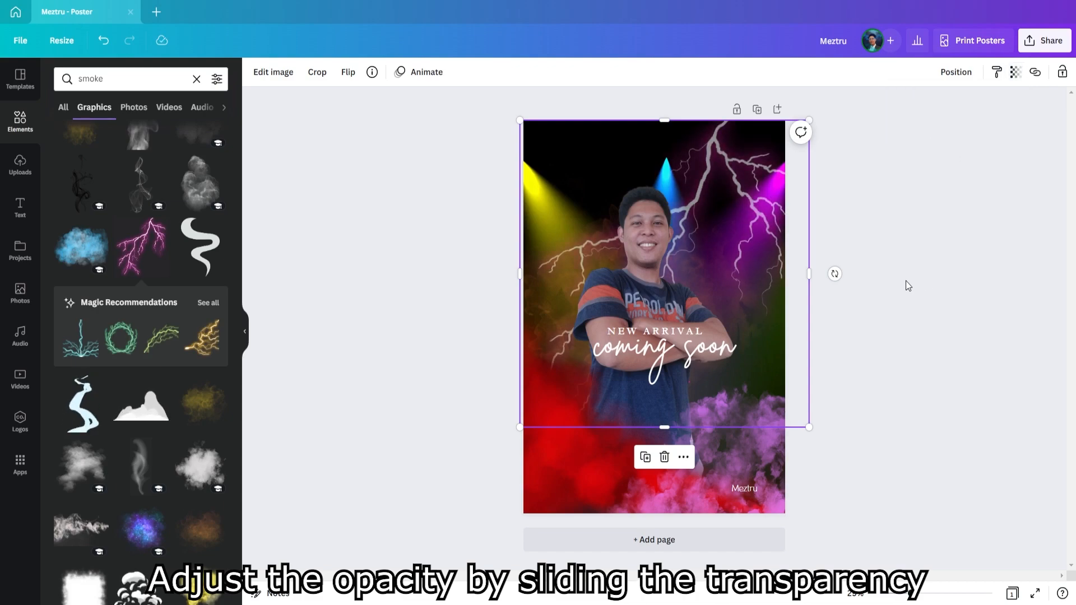
left_click(288, 253)
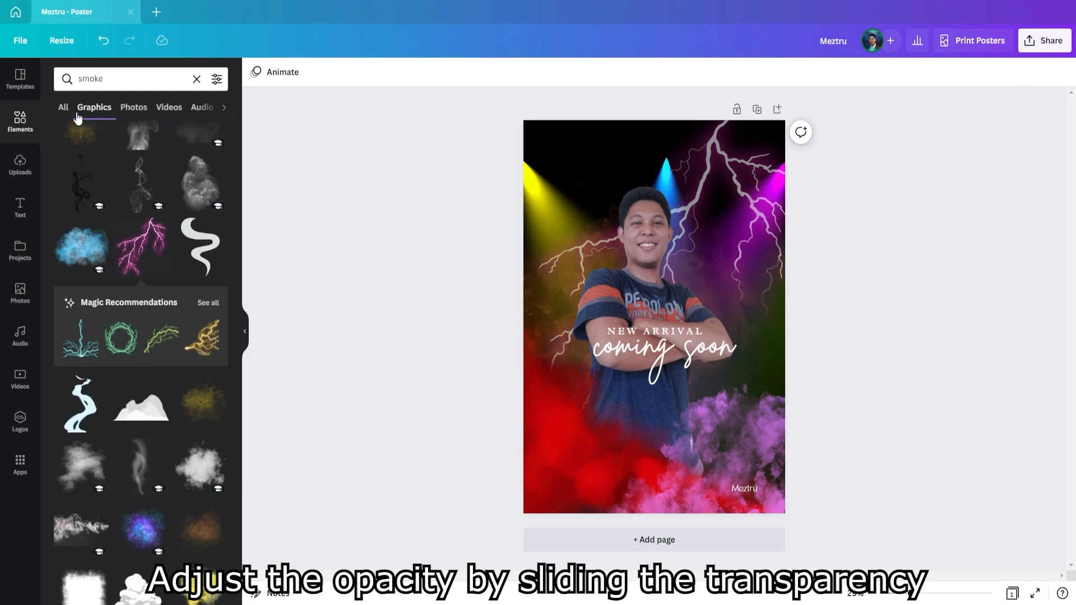
Search the graphics for "motorcycle" and add the rider on the red and black motorcycle doing a wheelie.
double_click(104, 79)
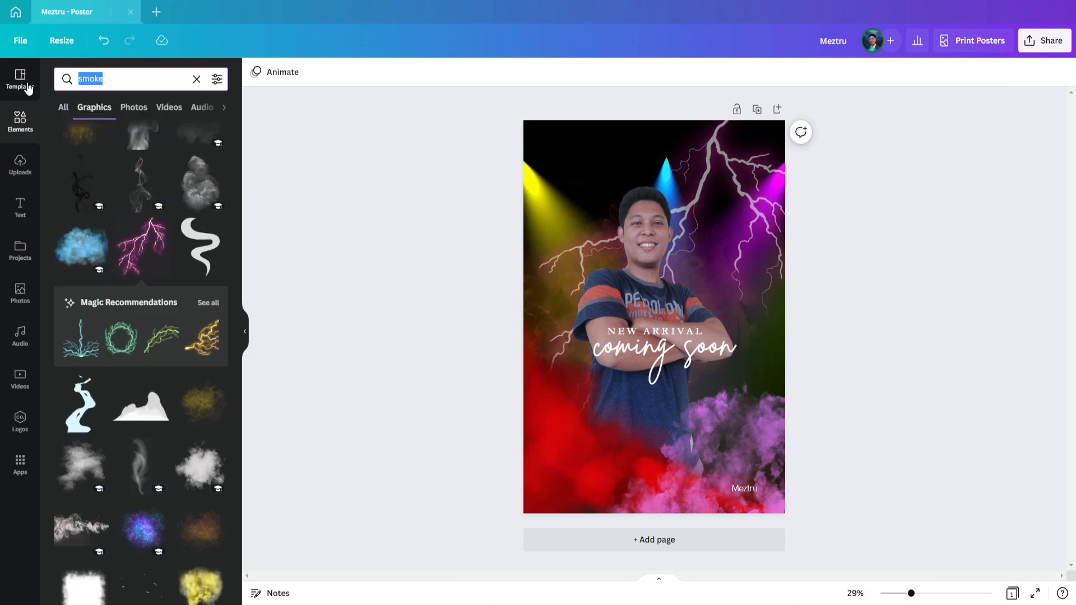
type("motor")
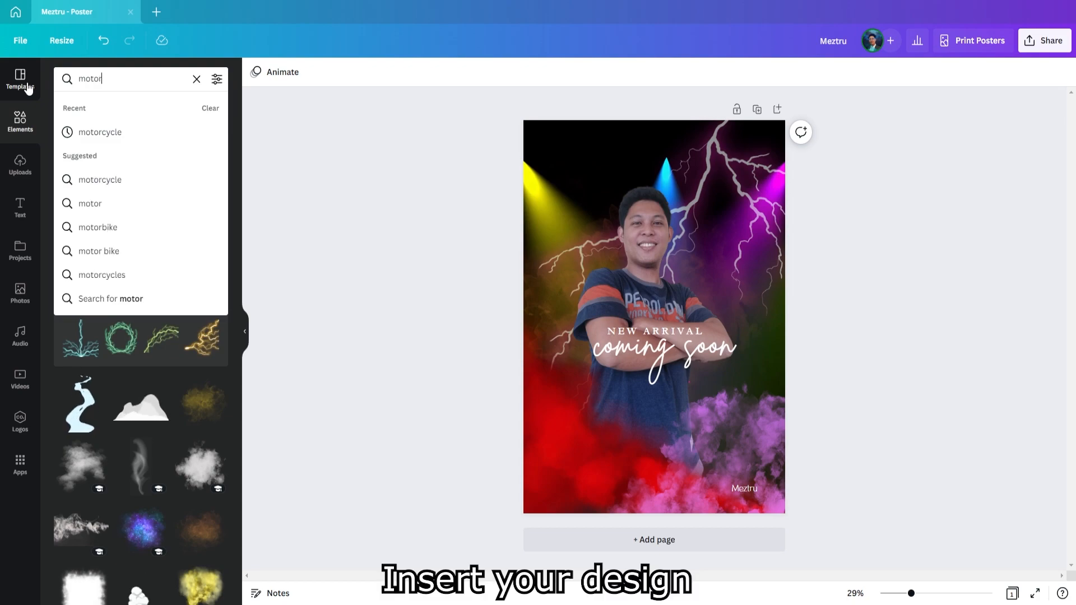
left_click(77, 135)
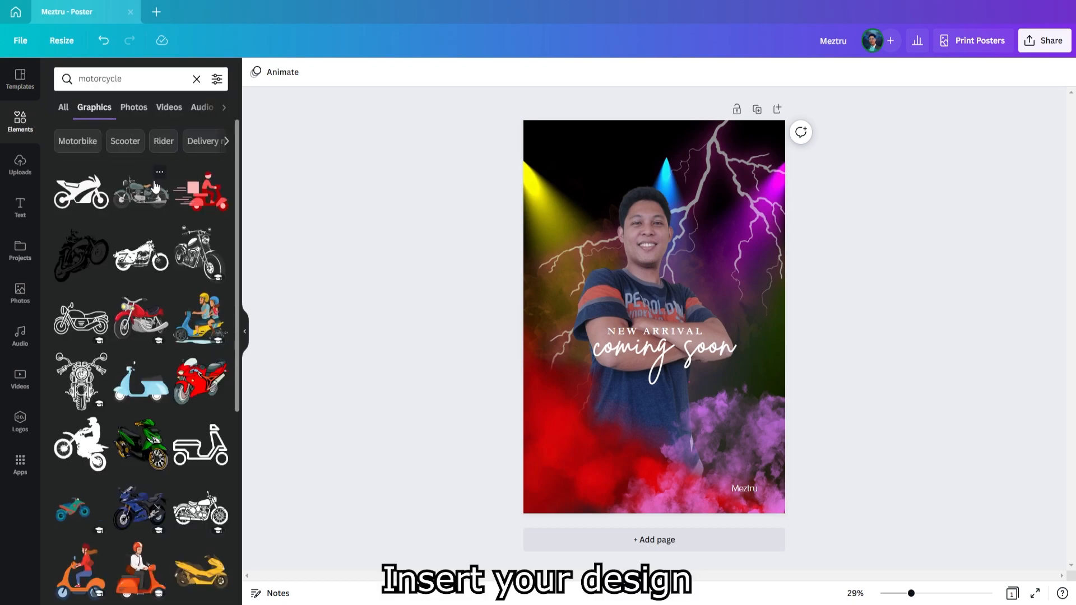
scroll(176, 231, "down", 15)
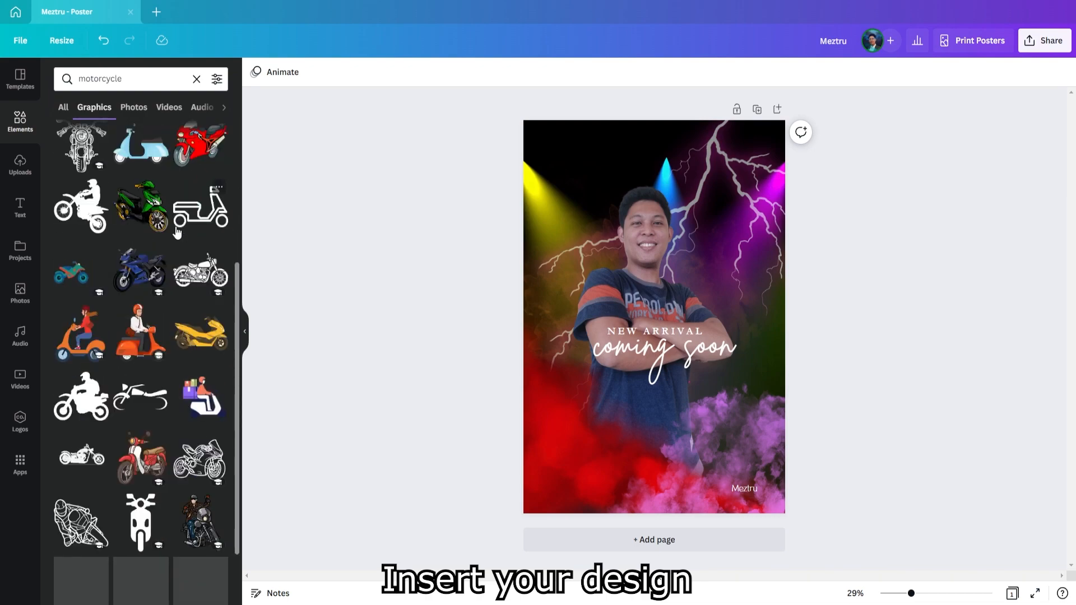
scroll(177, 232, "down", 3)
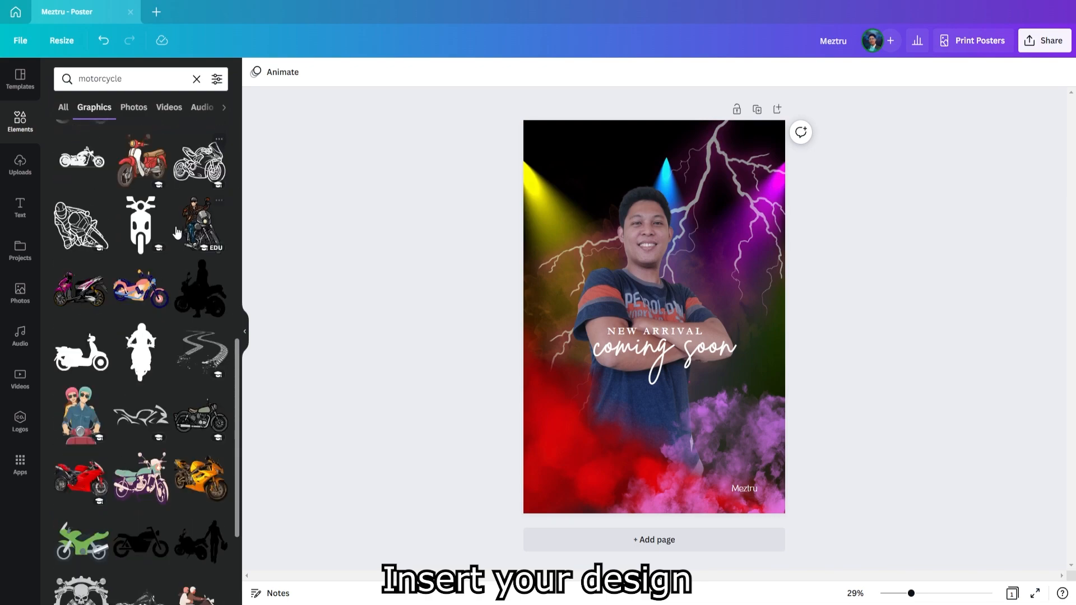
scroll(176, 232, "down", 2)
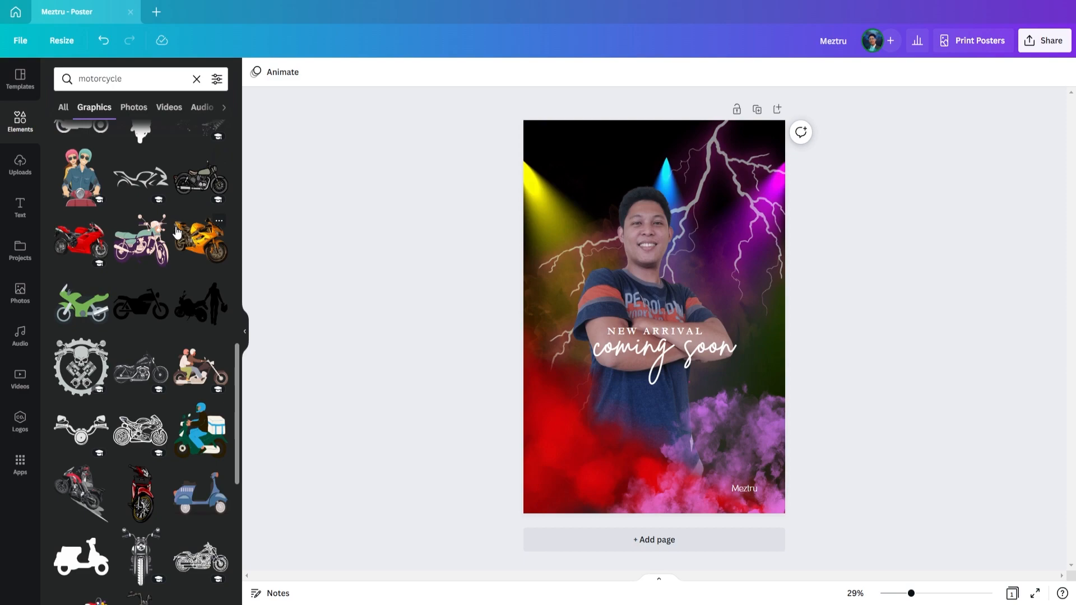
scroll(177, 232, "down", 2)
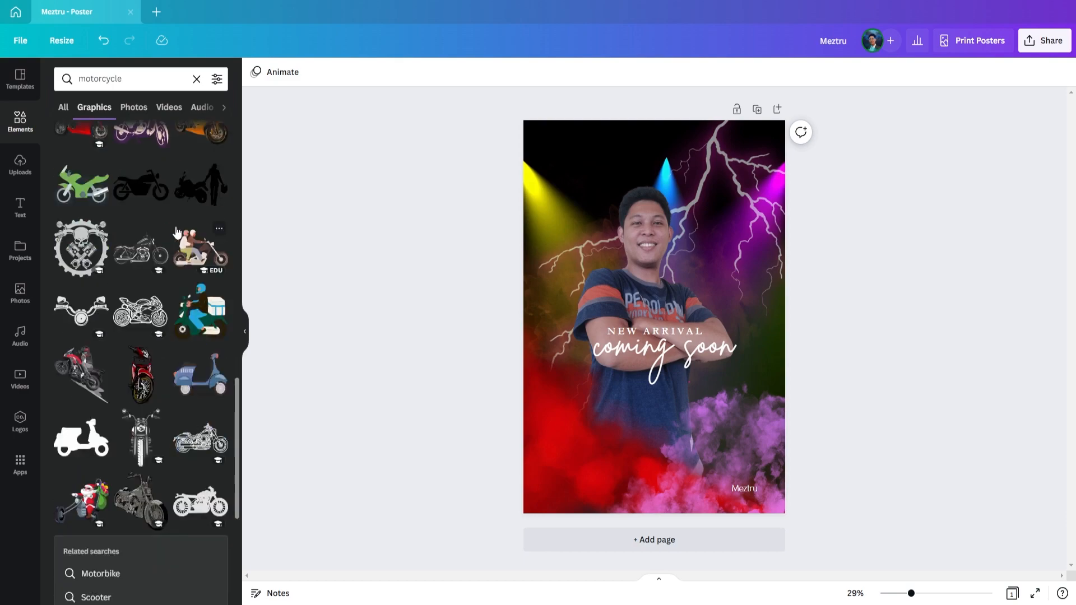
left_click(90, 376)
Select the motorcycle graphic behind the text and rotate it to about -2°.
left_click(652, 302)
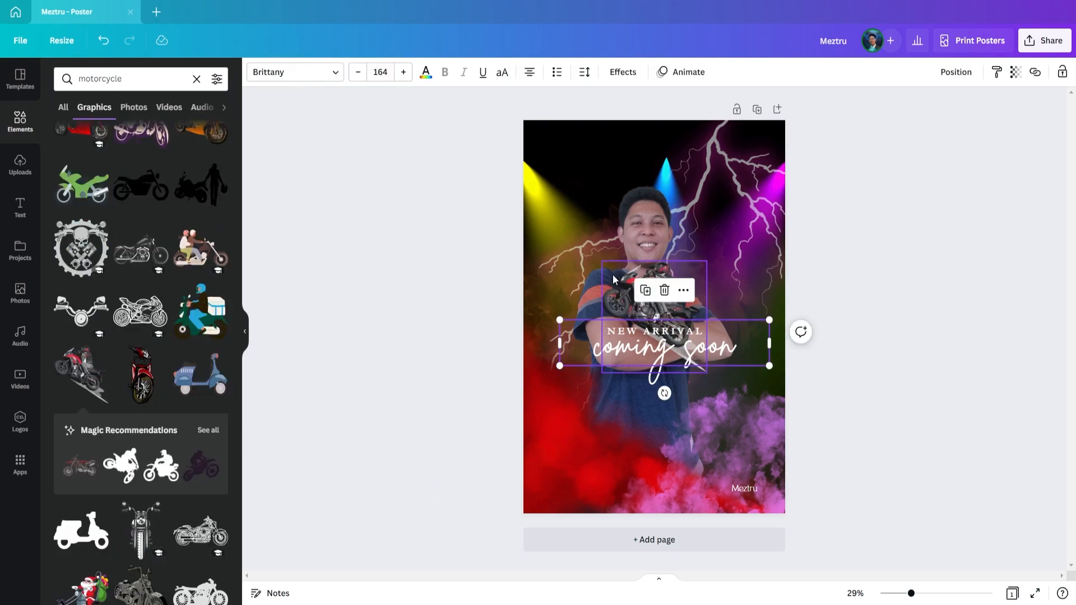
left_click(621, 299)
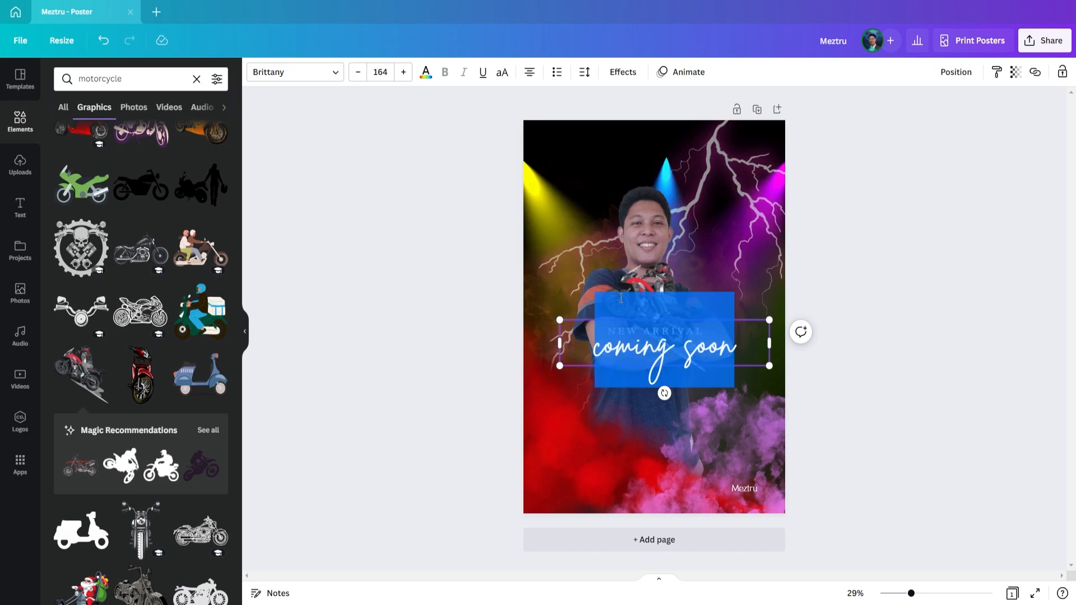
left_click(649, 285)
left_click(636, 297)
left_click(625, 301)
left_click(672, 283)
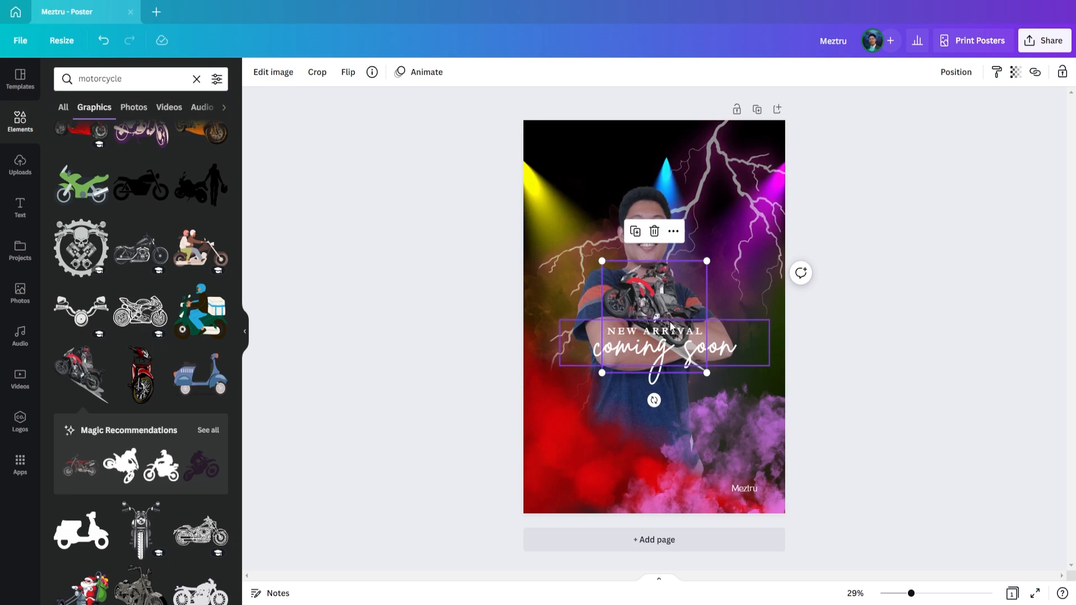
left_click_drag(654, 399, 658, 400)
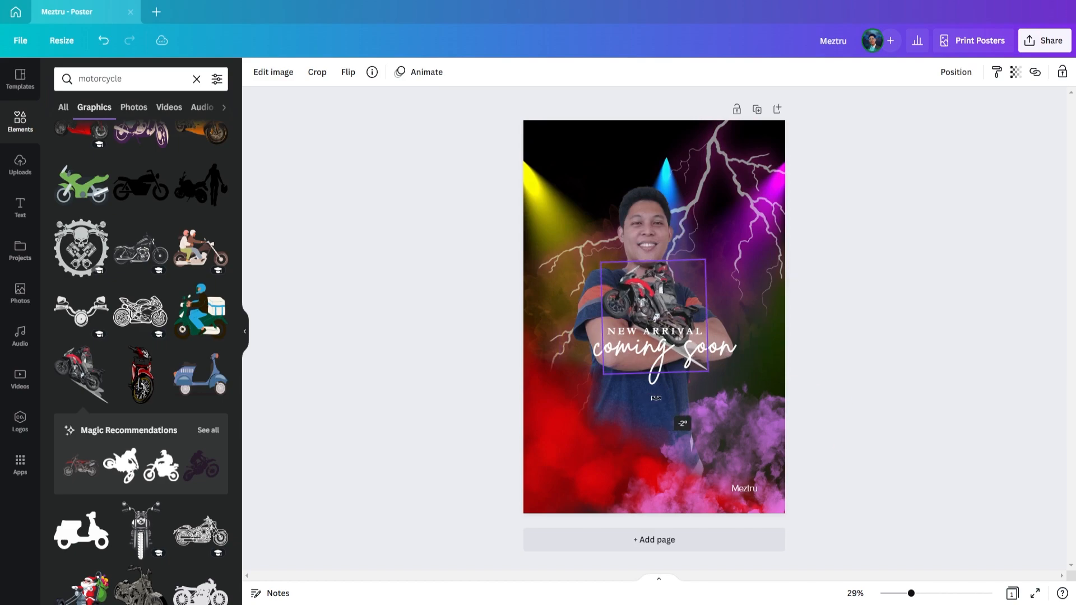
Enlarge the motorcycle graphic past the page's width and position it over the man, down to the poster's bottom edge.
left_click(644, 300)
left_click(631, 301)
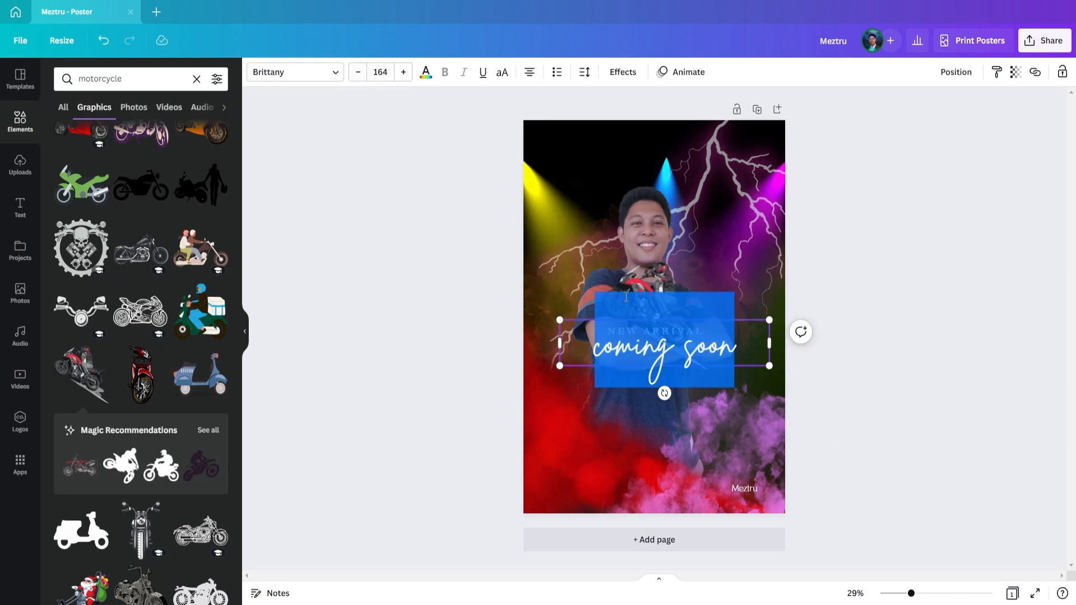
left_click(632, 291)
left_click_drag(632, 291, 555, 186)
left_click_drag(631, 266, 754, 564)
left_click_drag(703, 268, 703, 307)
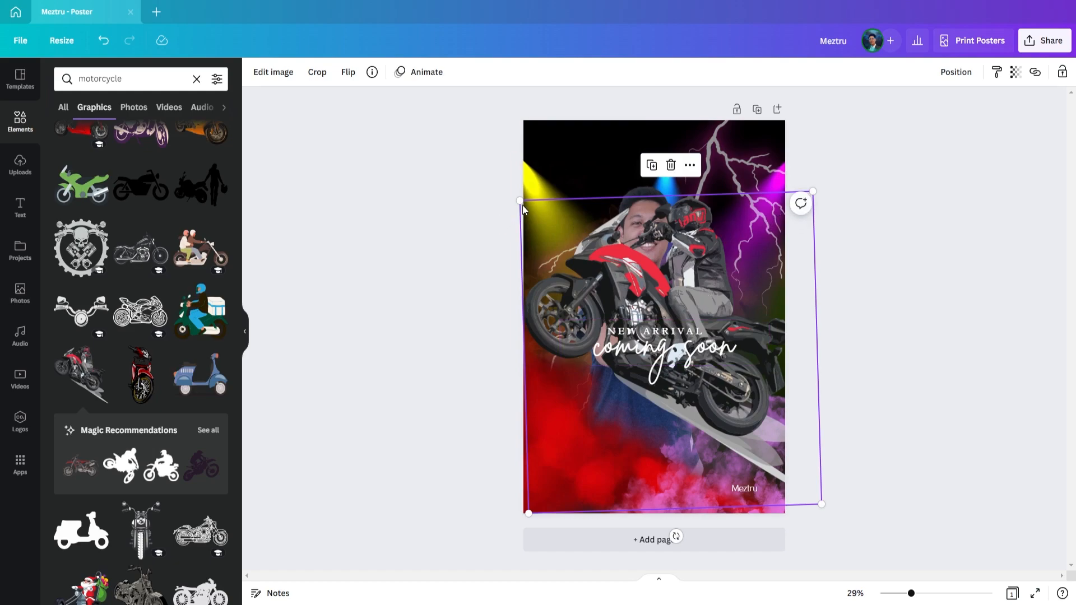
left_click_drag(518, 200, 493, 173)
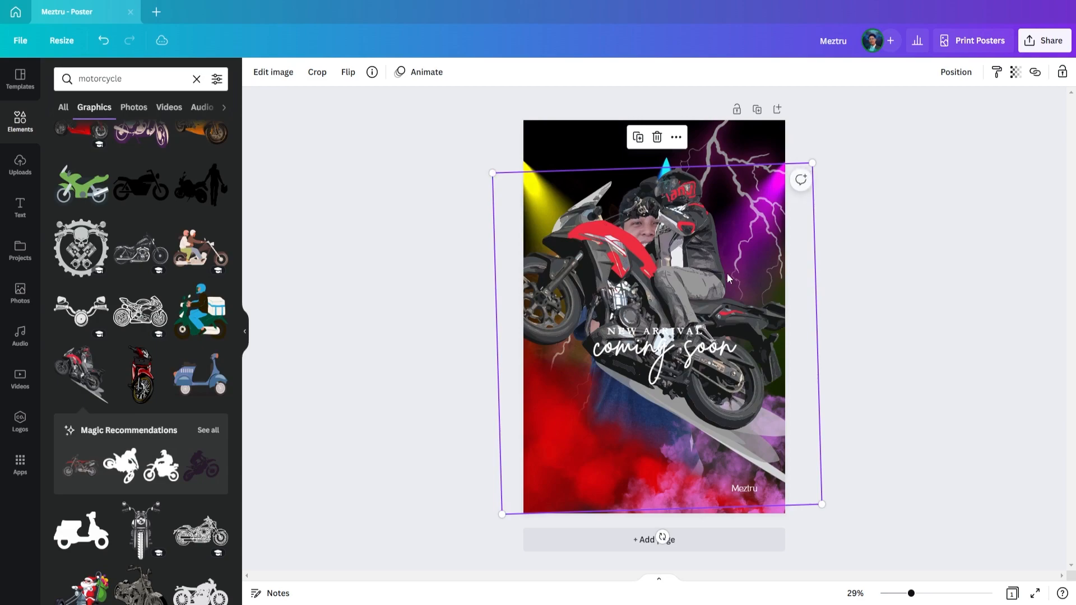
Move the motorcycle graphic slightly lower on the poster and send it backward behind the man, all the way to the back.
left_click_drag(697, 267, 704, 278)
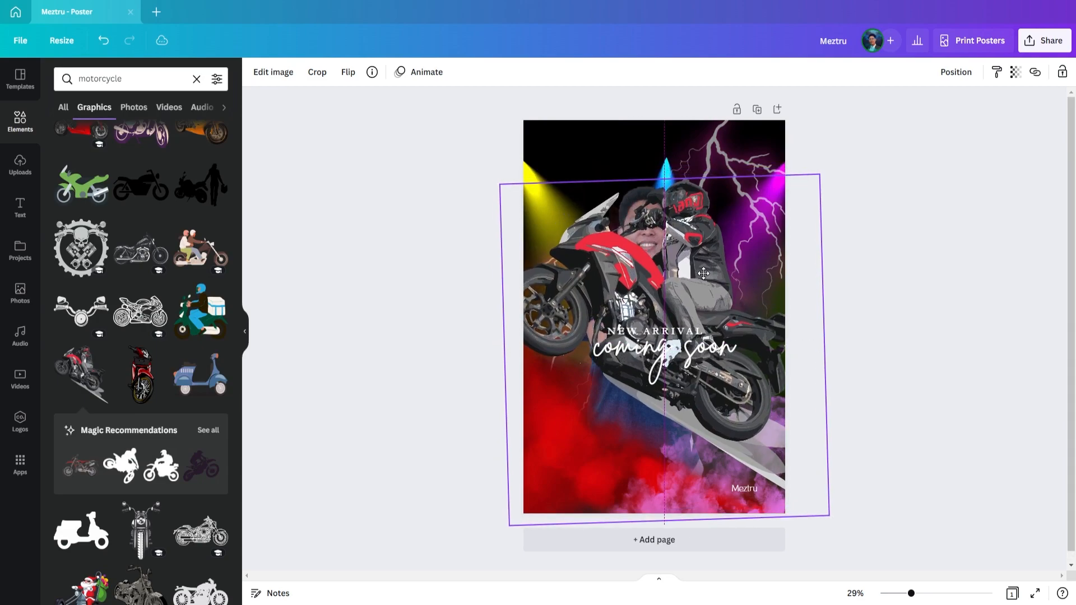
left_click(956, 72)
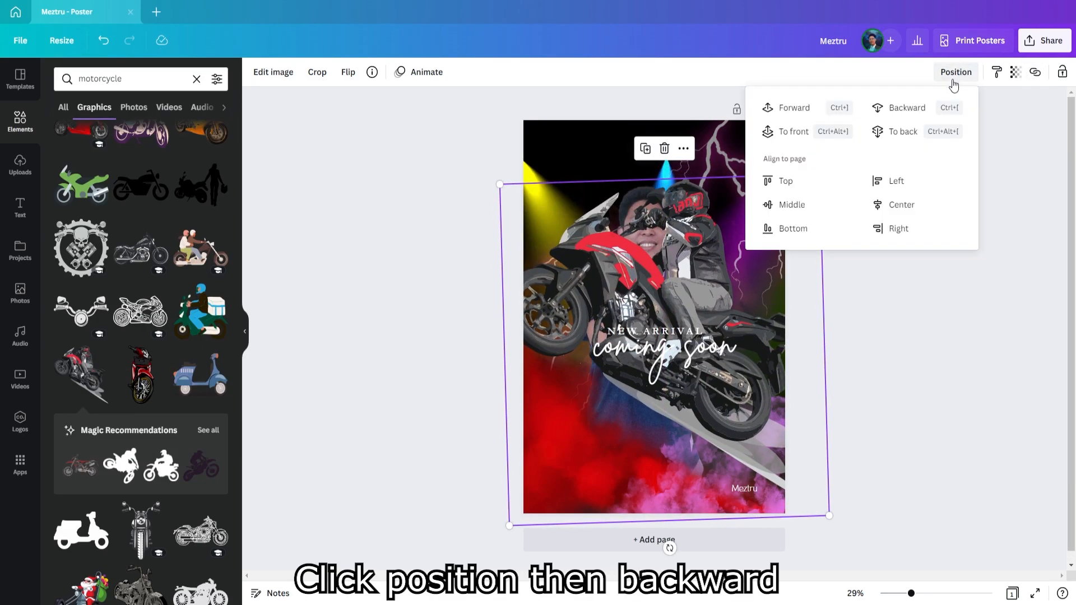
left_click(909, 108)
left_click(909, 108)
left_click(909, 109)
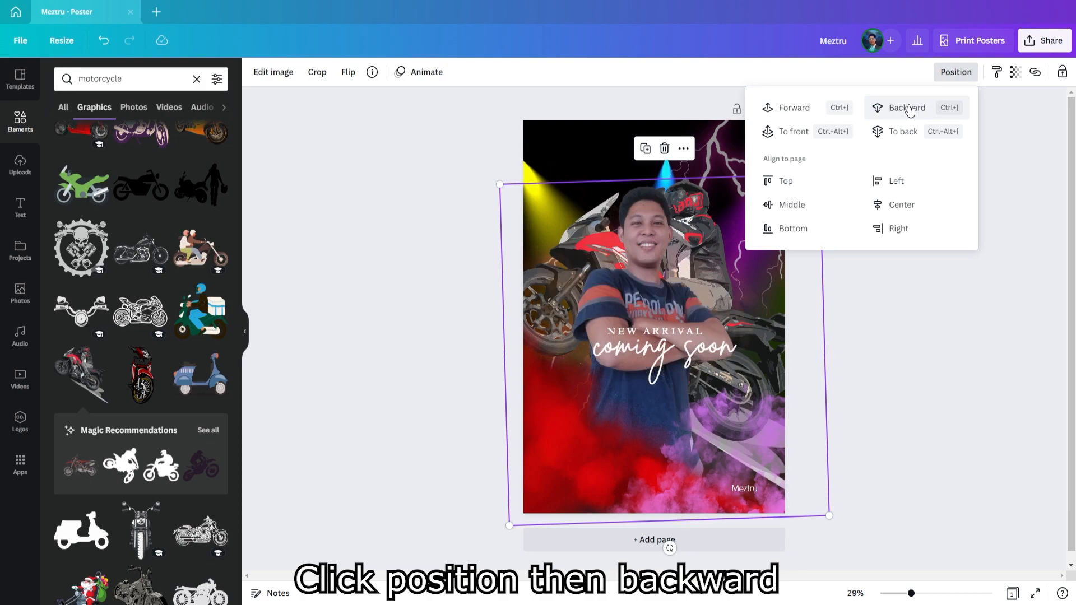
left_click(909, 108)
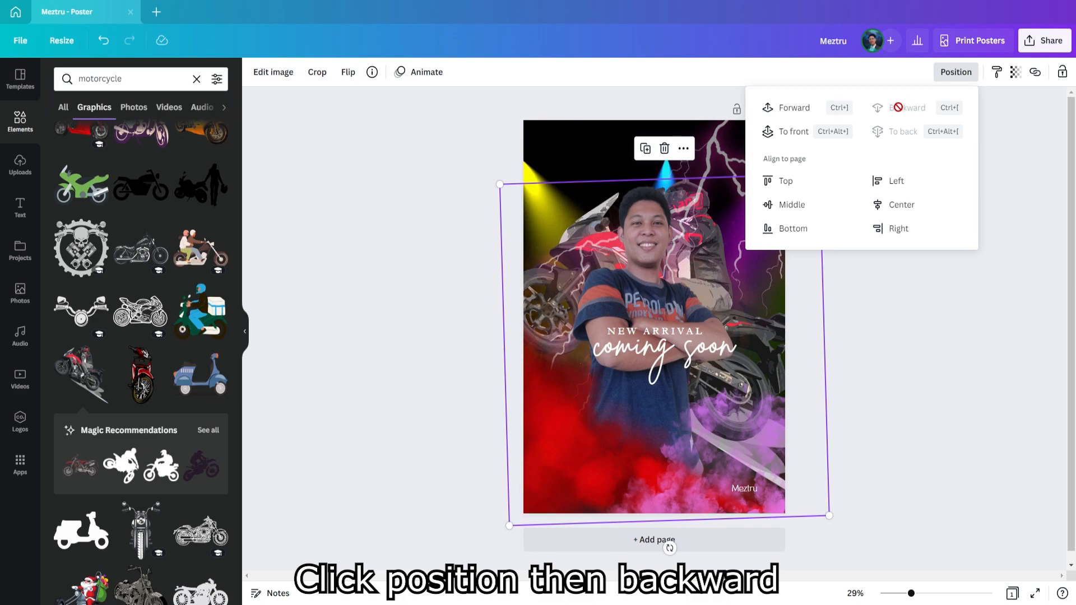
Try the motorcycle graphic one layer forward, send it backward again, and deselect it.
left_click(795, 109)
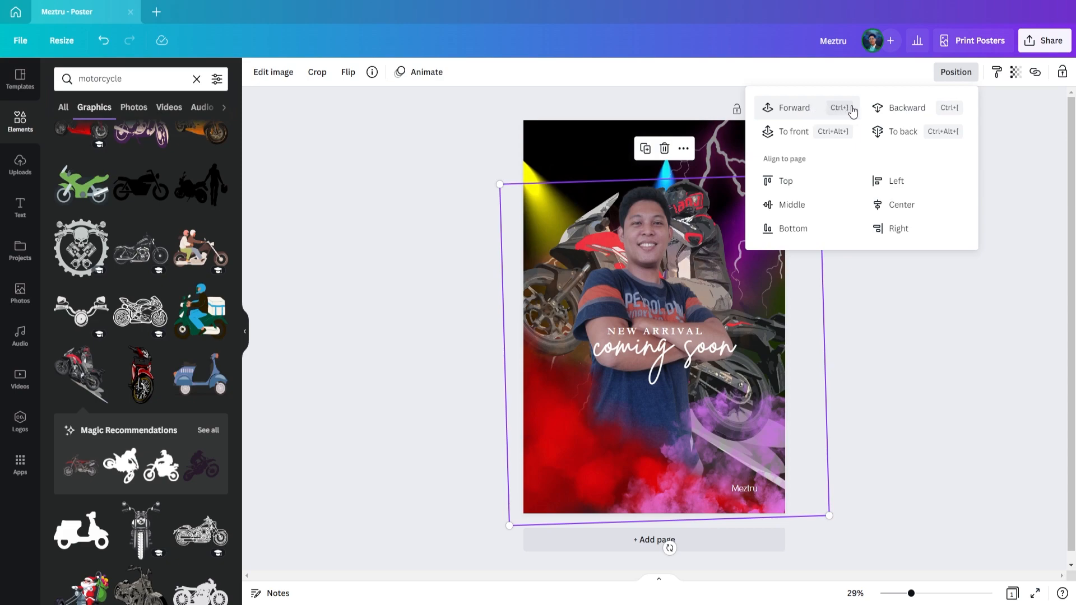
left_click(903, 108)
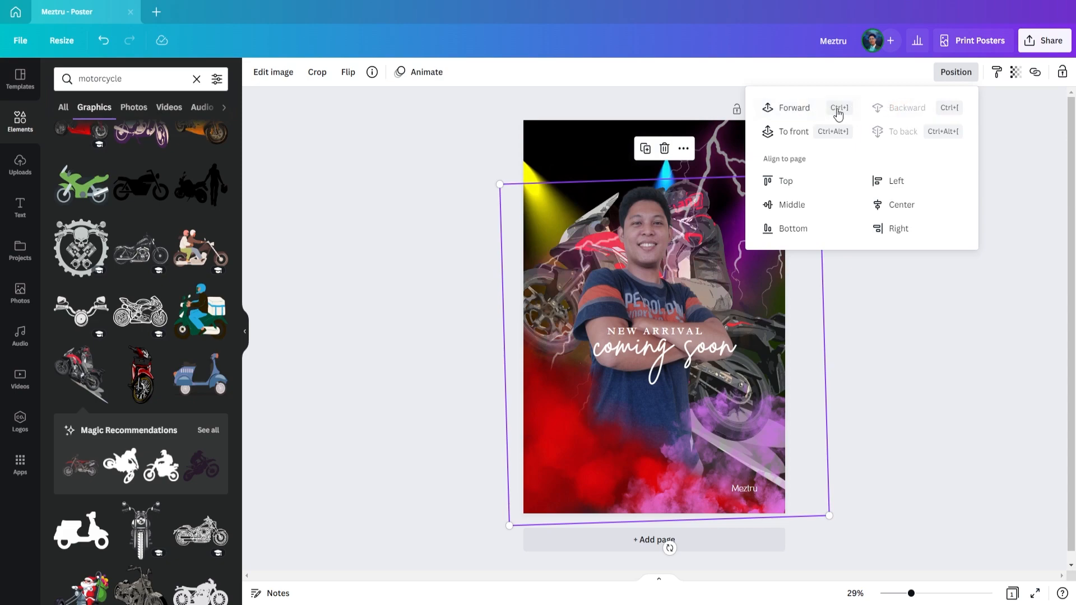
left_click(780, 114)
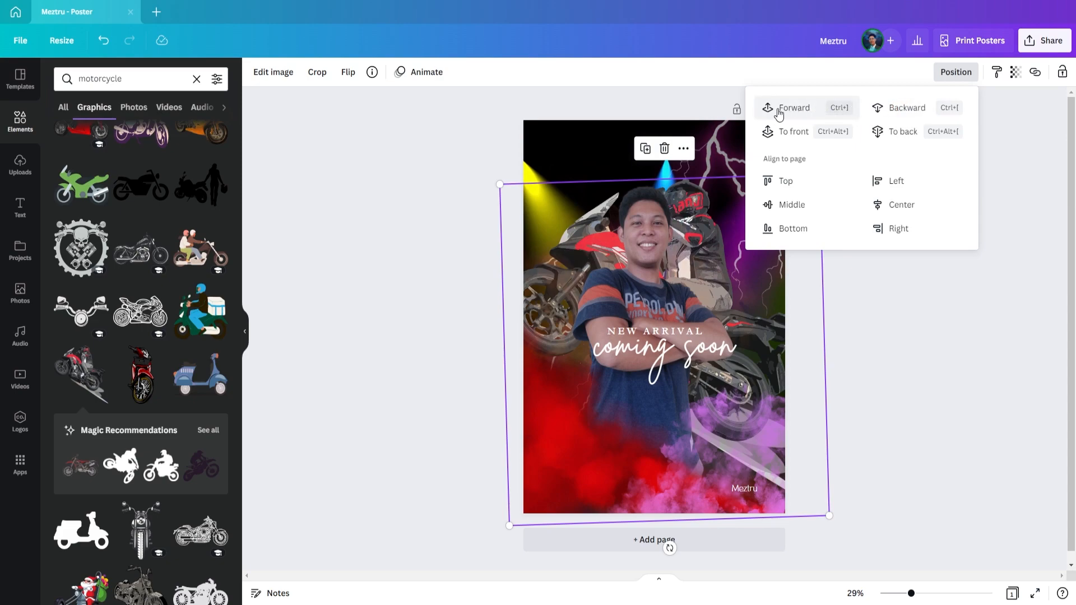
left_click(897, 112)
left_click(926, 337)
left_click(930, 333)
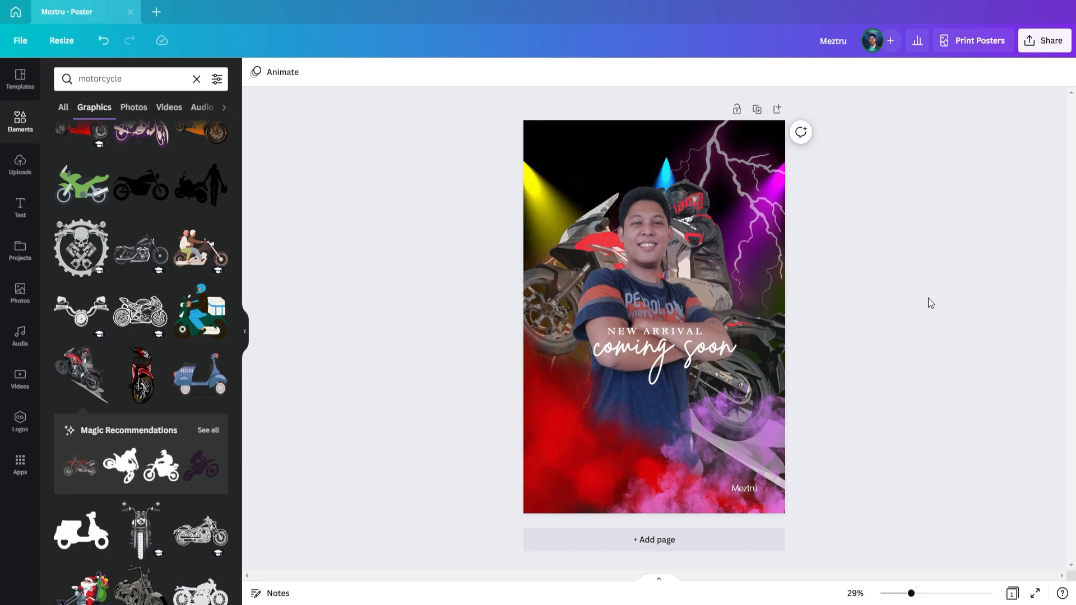
Open the full list of image filters for the man's photo.
left_click(617, 246)
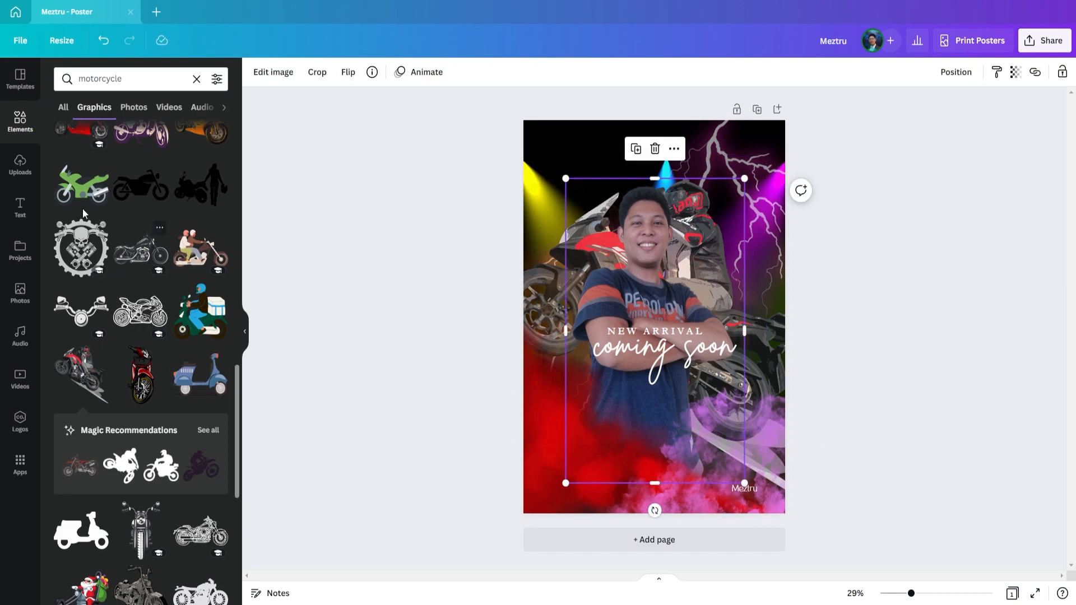
left_click(290, 80)
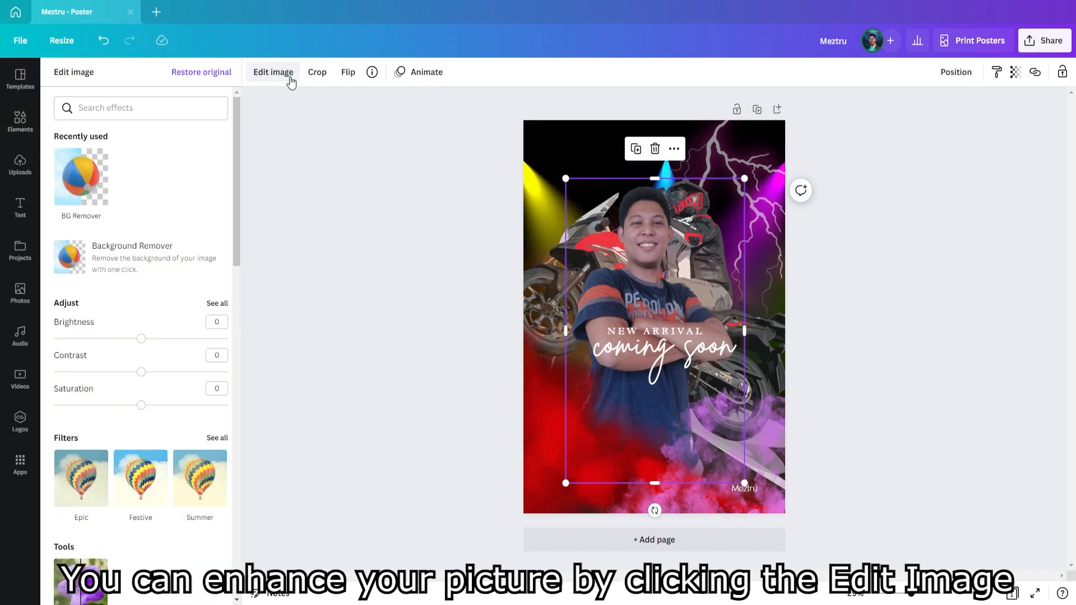
left_click(217, 439)
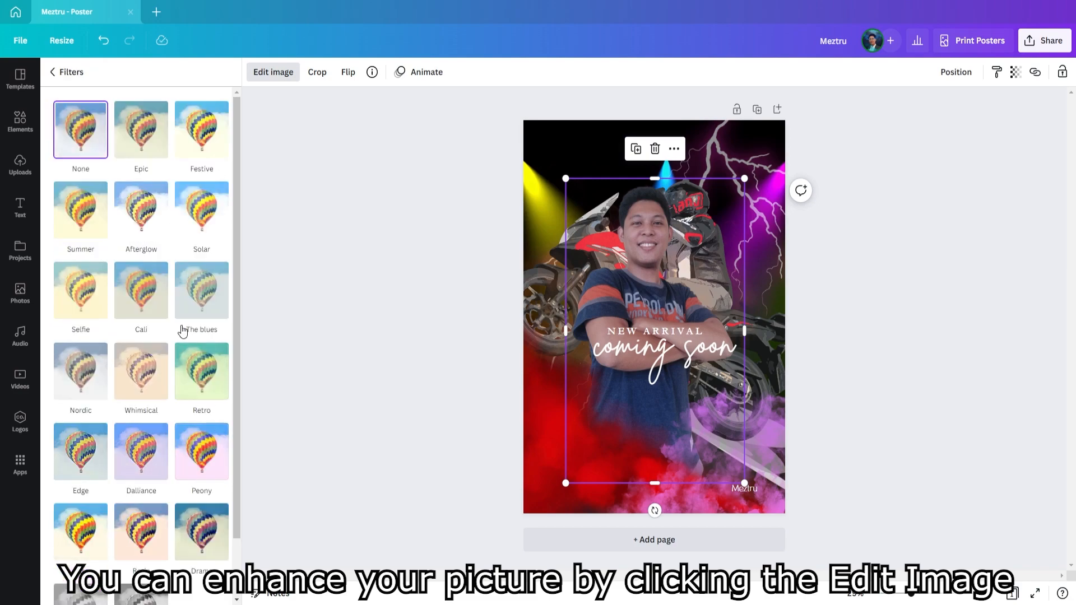
Try The blues, Solar, Retro and Whimsical filters on the man's photo, reducing Whimsical's intensity to 26.
left_click(203, 305)
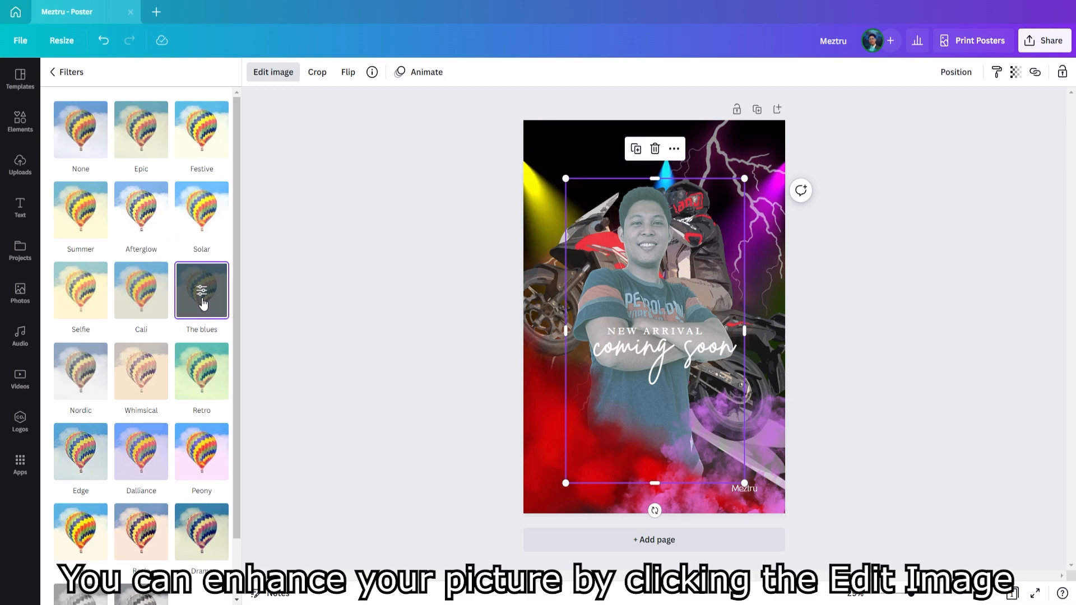
left_click(201, 242)
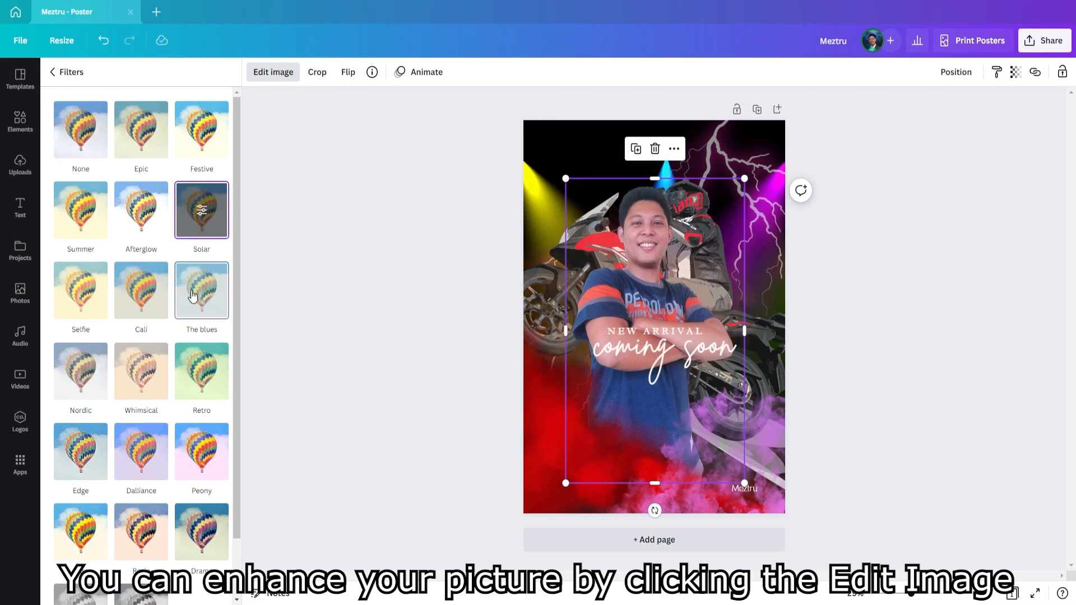
left_click(192, 371)
left_click(130, 373)
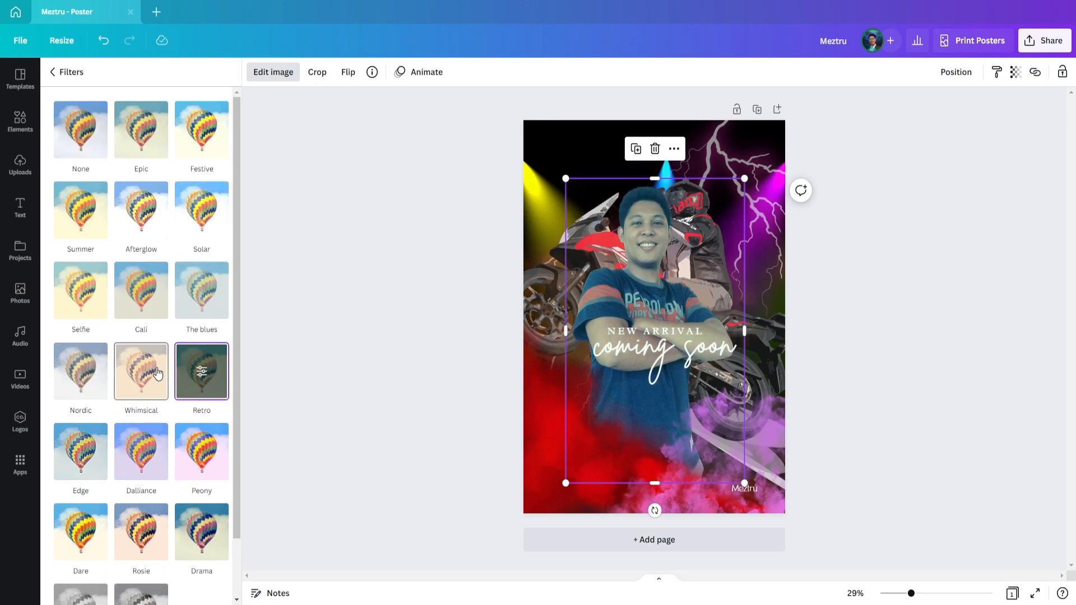
scroll(121, 373, "down", 1)
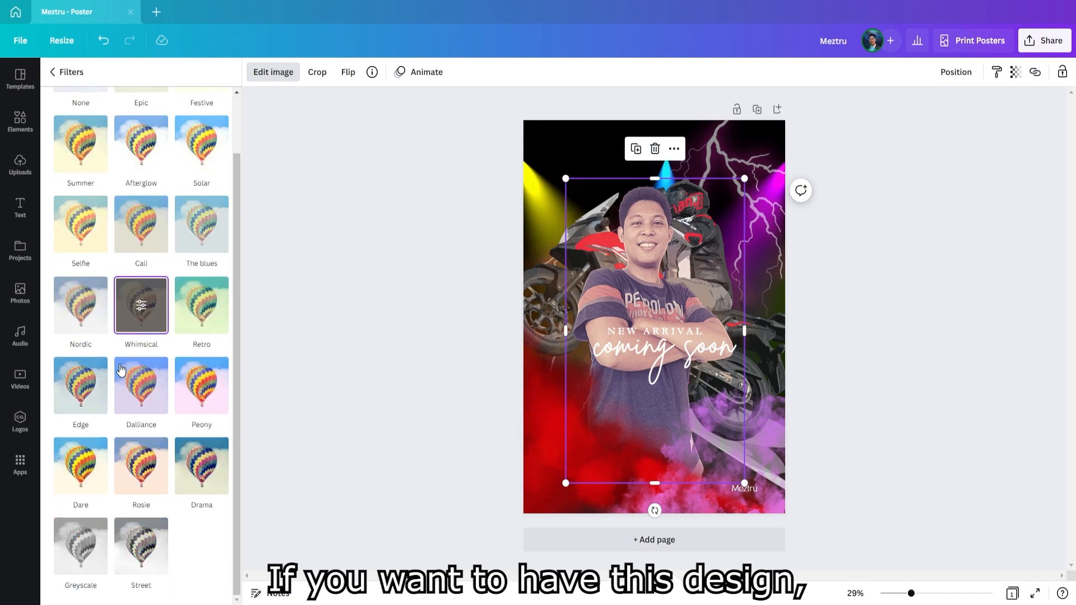
left_click(145, 304)
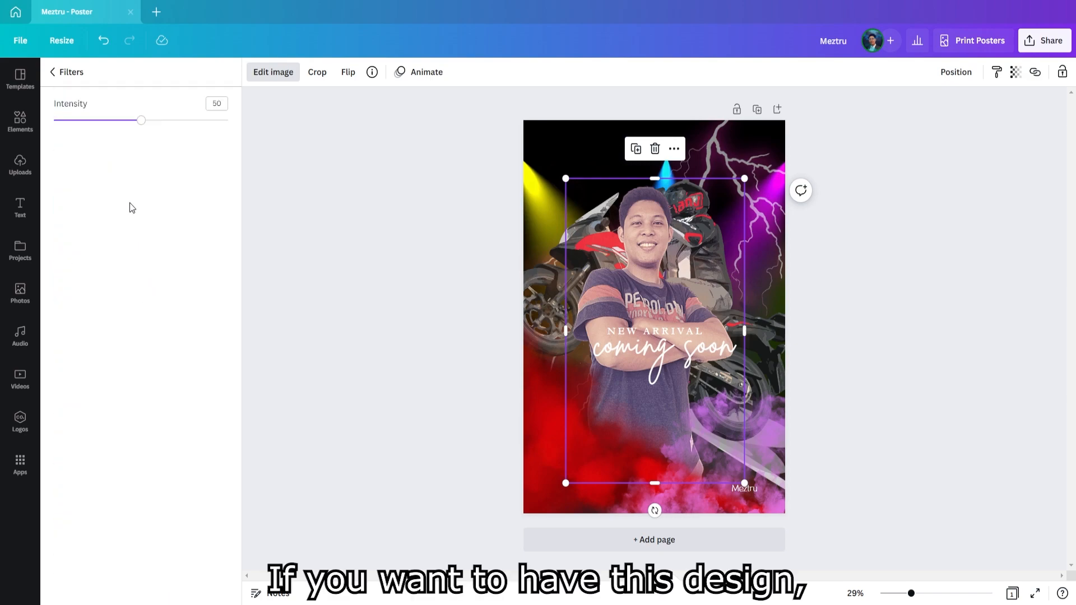
left_click_drag(135, 124, 100, 125)
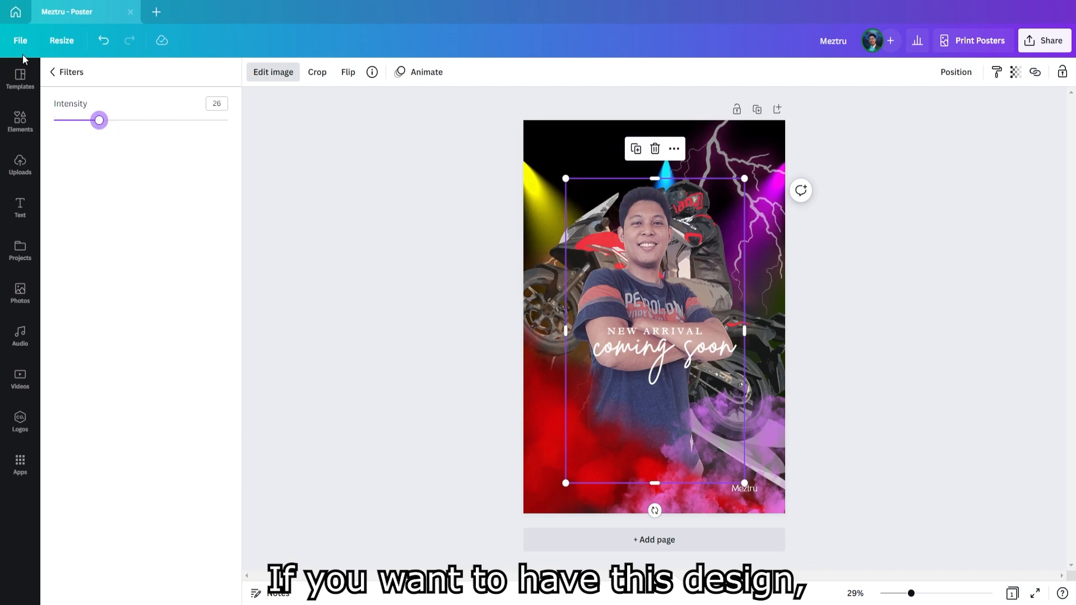
left_click(52, 72)
Apply the Dare filter to the man's photo and set its intensity to 53.
left_click(79, 468)
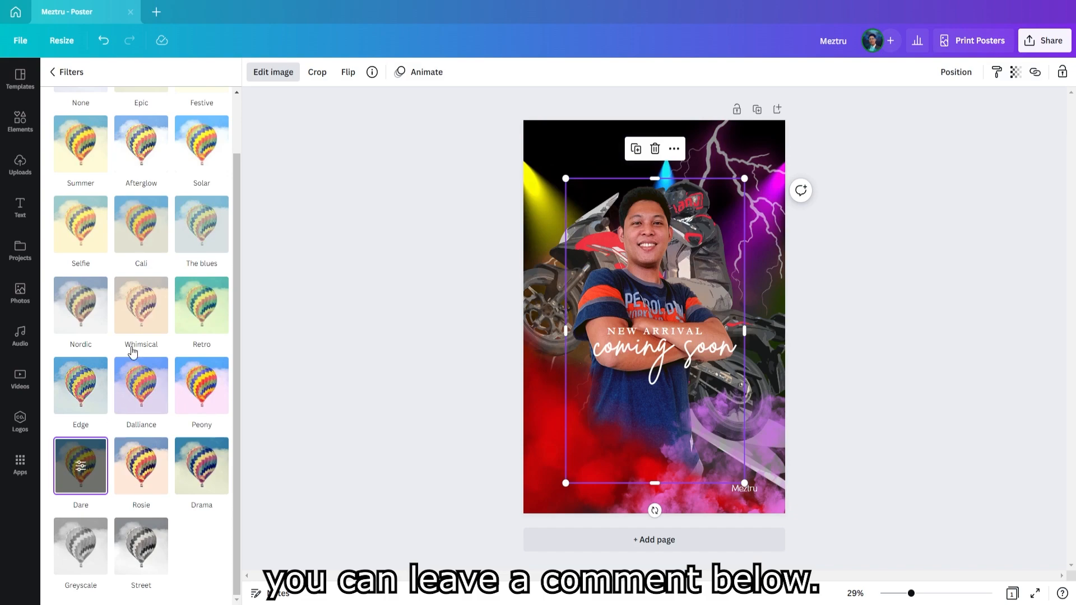
left_click(84, 476)
mouse_move(140, 123)
left_mouse_down()
mouse_move(200, 124)
mouse_move(137, 128)
mouse_move(165, 129)
mouse_move(147, 128)
left_mouse_up()
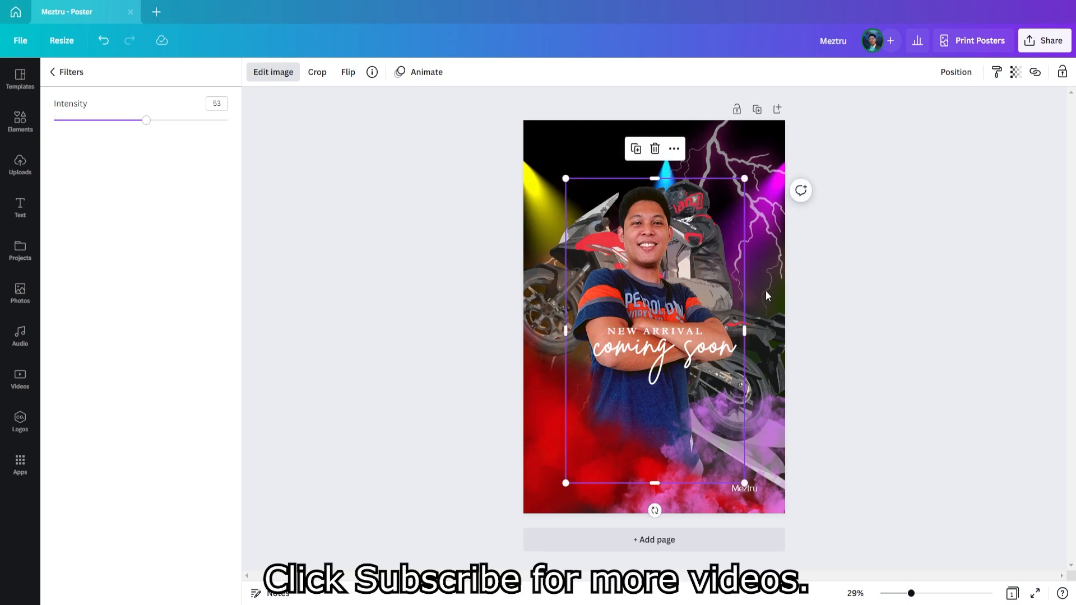
Deselect the man's photo and view the finished poster in full screen.
left_click(890, 305)
left_click(891, 305)
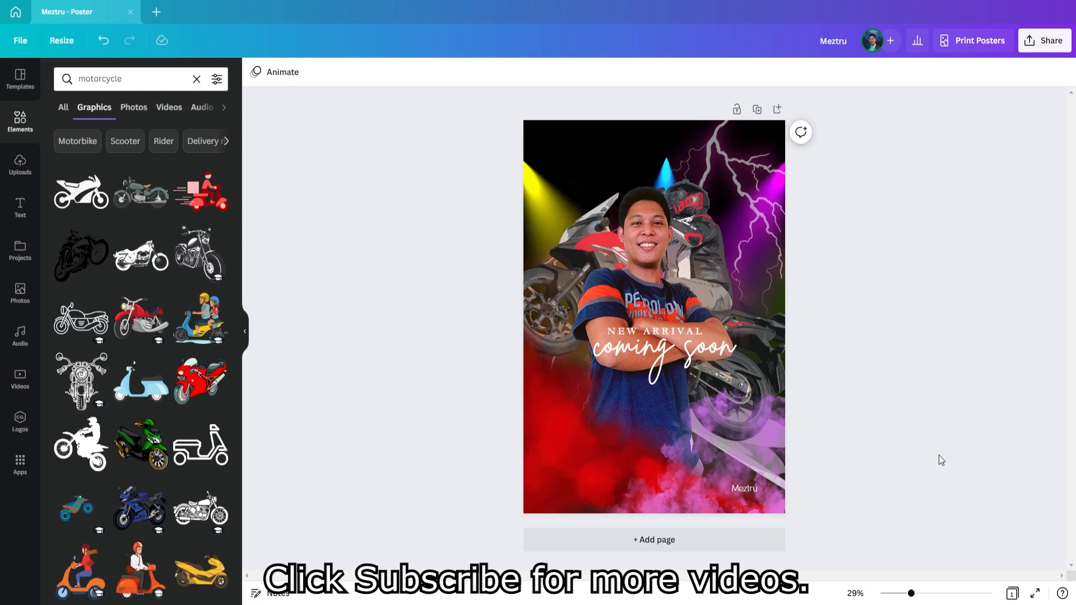
left_click(1036, 593)
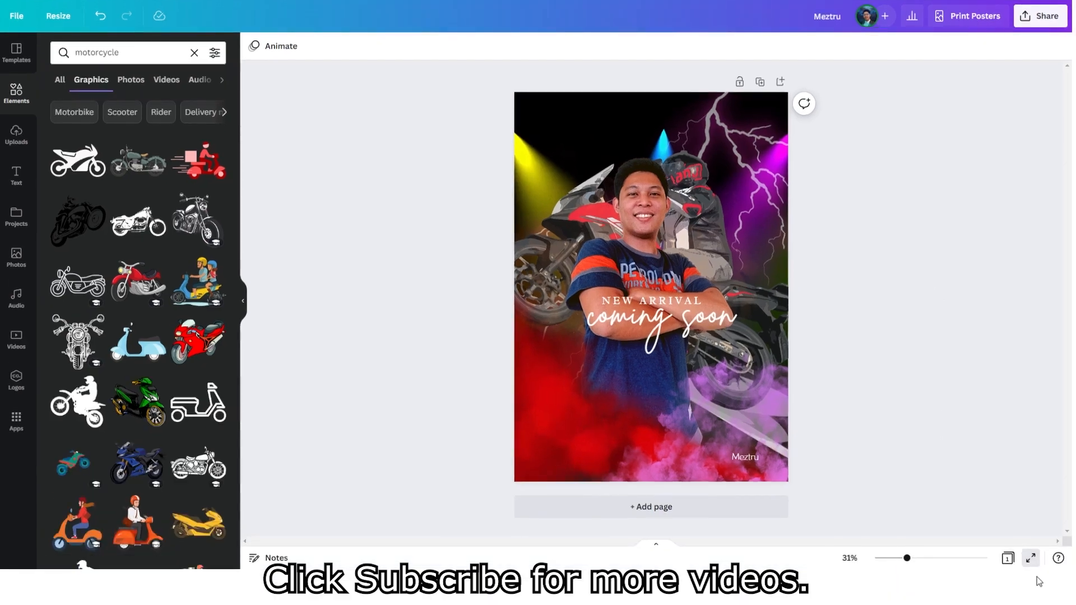